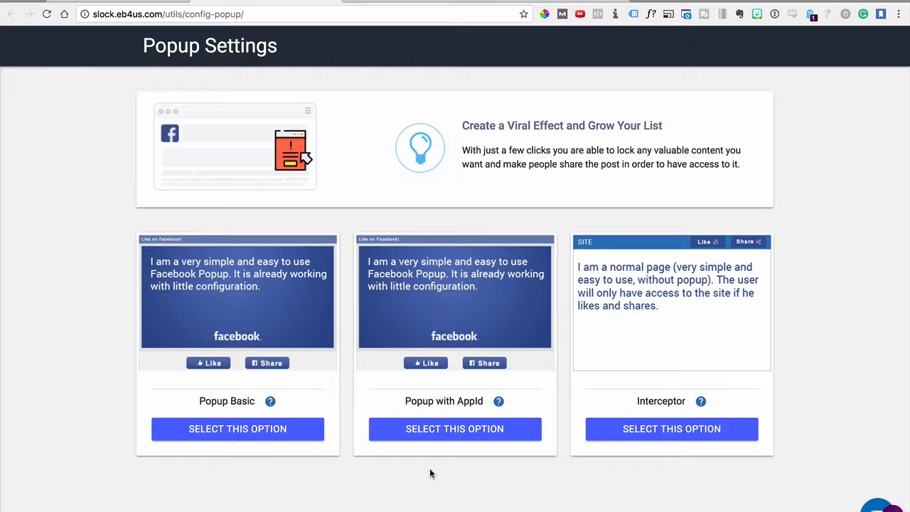
- Open the Popup Basic option and examine its Title, Like the page and Share the page fields
click(239, 430)
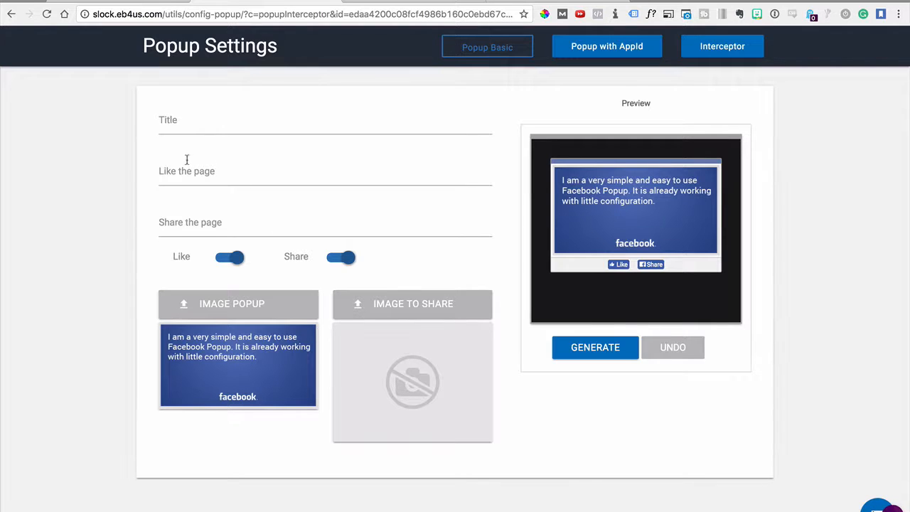
click(205, 121)
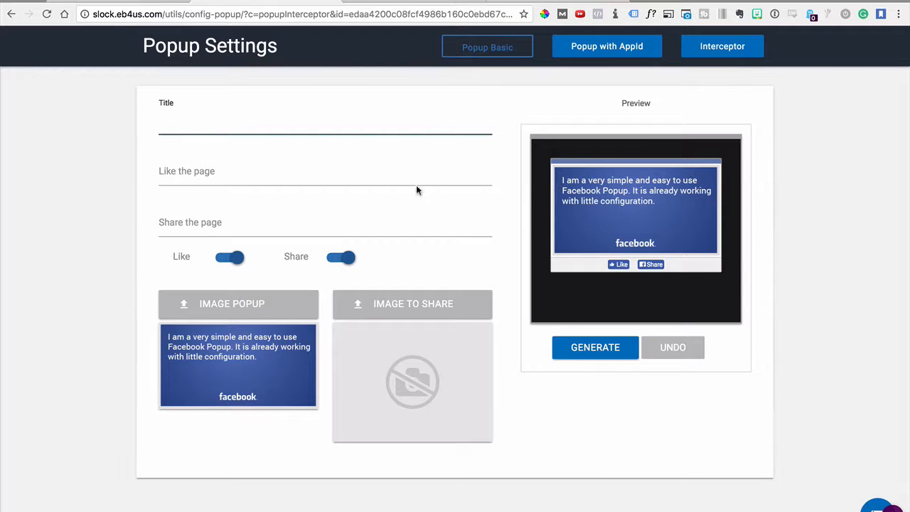
click(172, 174)
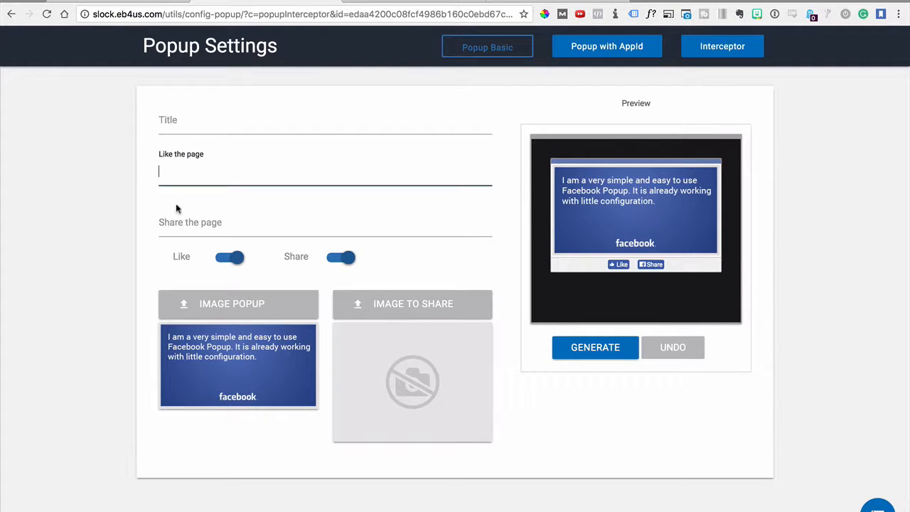
click(176, 222)
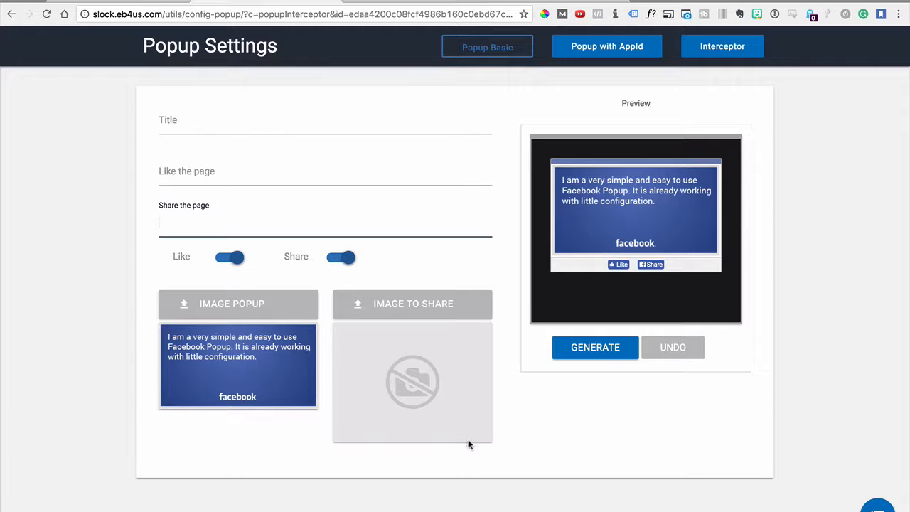
- Switch to the Popup with AppId configuration and review its available settings
click(606, 50)
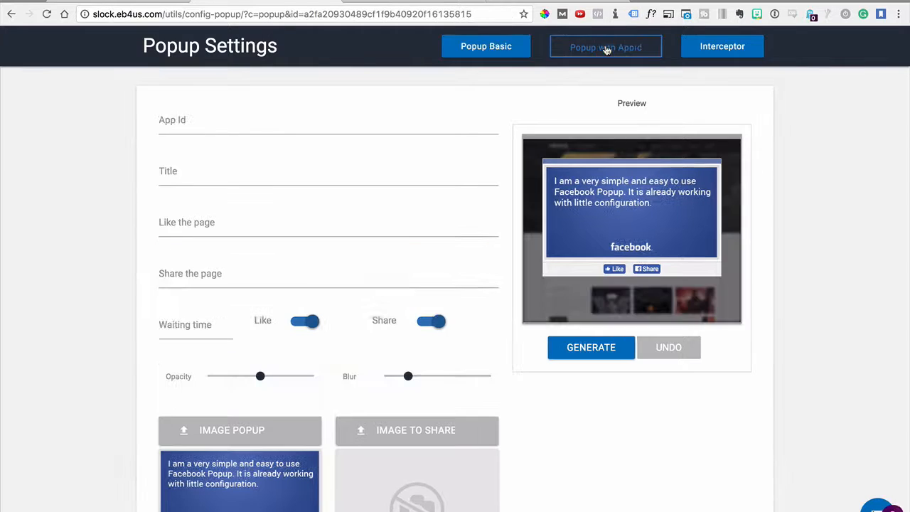
click(551, 348)
scroll(430, 387, down, 1)
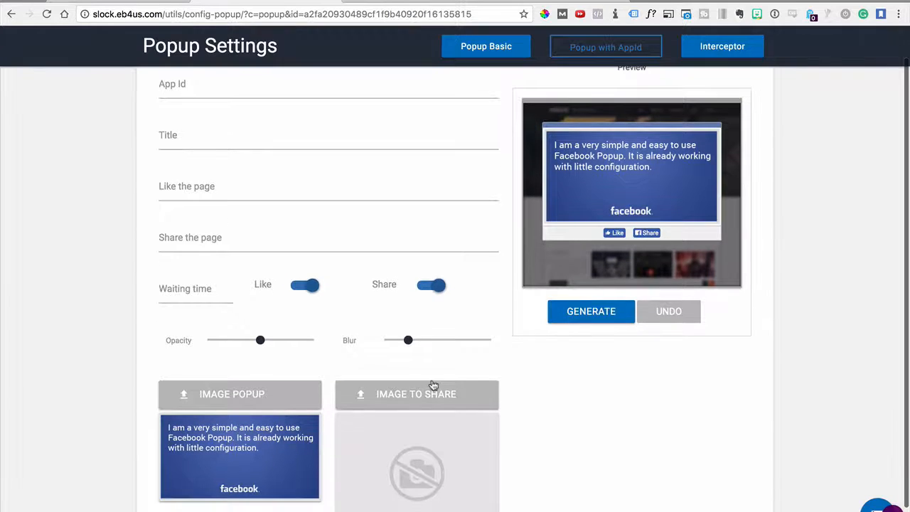
scroll(430, 387, up, 1)
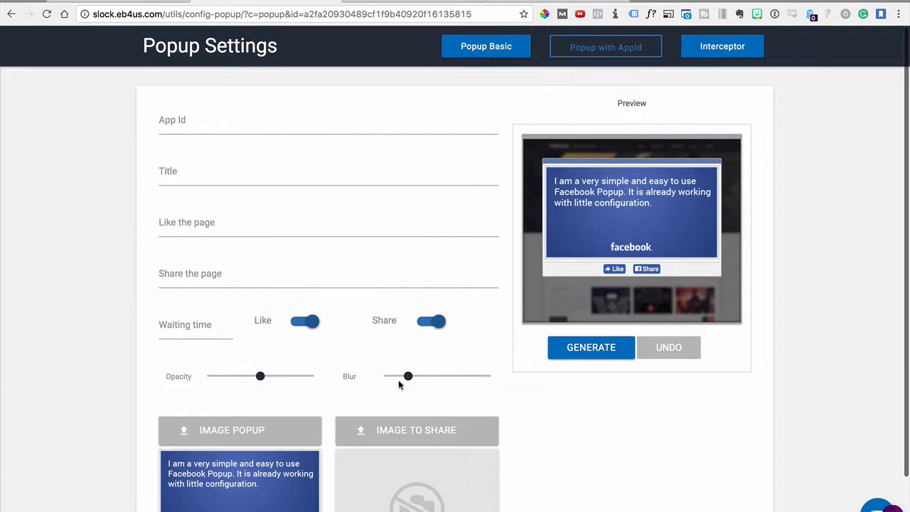
- Lower the popup's background opacity to about 40% of its range and raise the blur to about 63% of its range
mouse_move(408, 378)
mouse_down()
mouse_move(387, 377)
mouse_move(478, 377)
mouse_move(398, 378)
mouse_up()
click(549, 351)
mouse_move(250, 380)
mouse_down()
mouse_move(213, 377)
mouse_move(291, 383)
mouse_move(235, 376)
mouse_move(250, 377)
mouse_up()
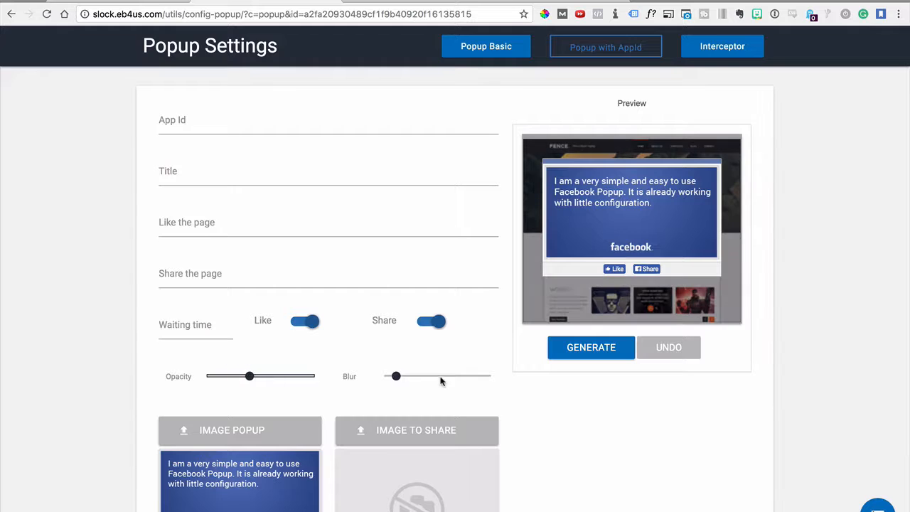
drag(410, 379, 451, 377)
scroll(213, 319, down, 2)
scroll(207, 272, up, 2)
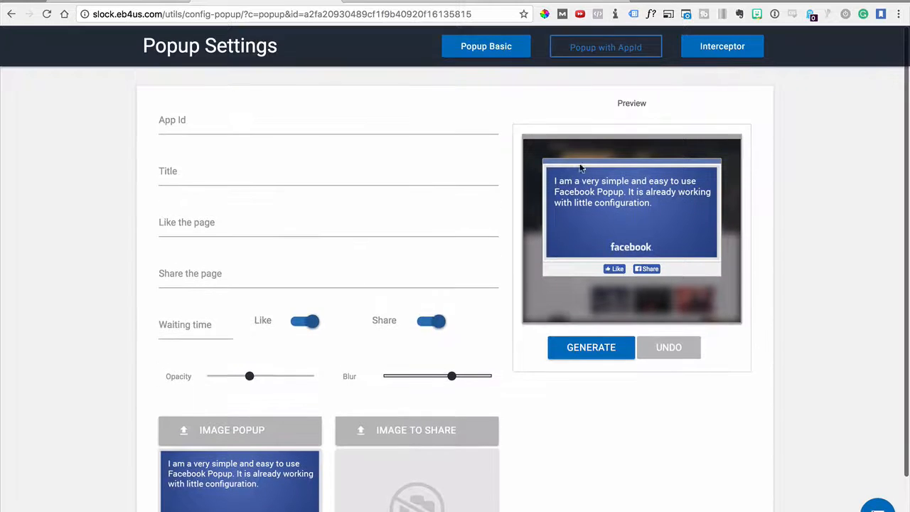
- Open the My sites list in Builderall, check the additional options for the sports-test site, and return to the popup settings
click(103, 3)
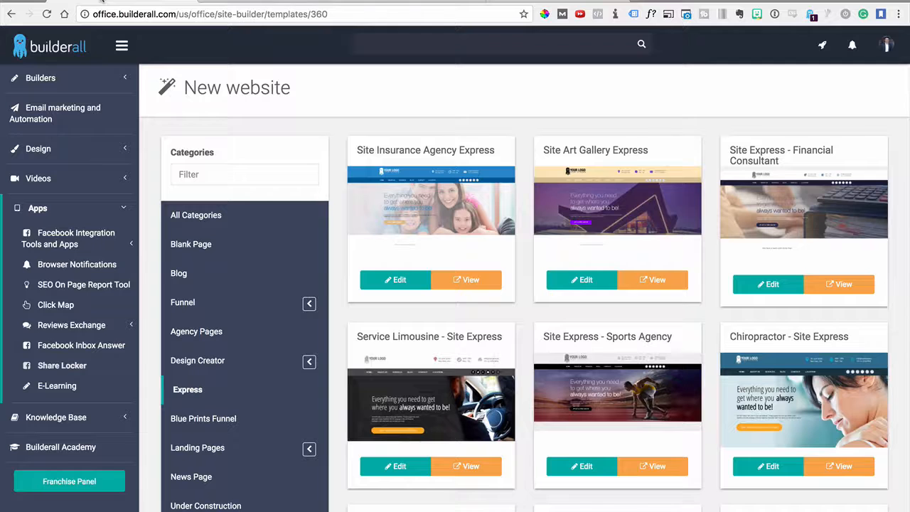
click(55, 75)
click(55, 104)
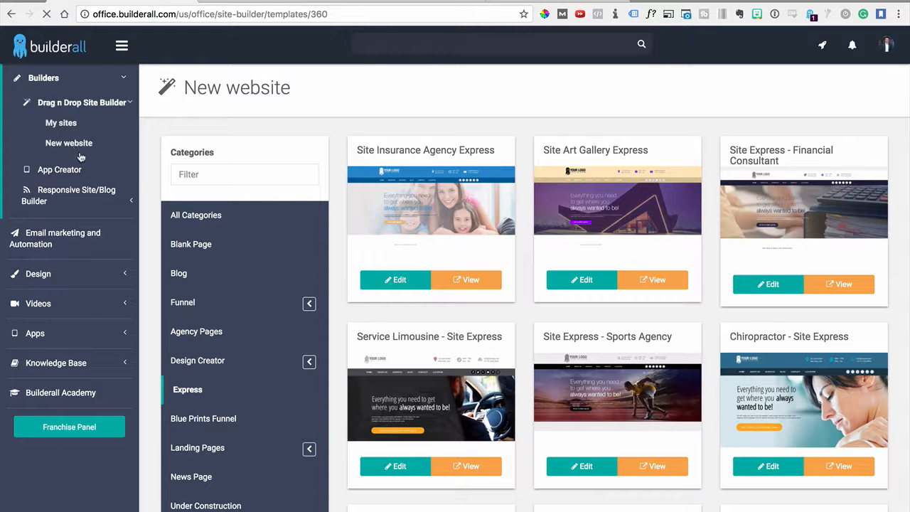
click(61, 122)
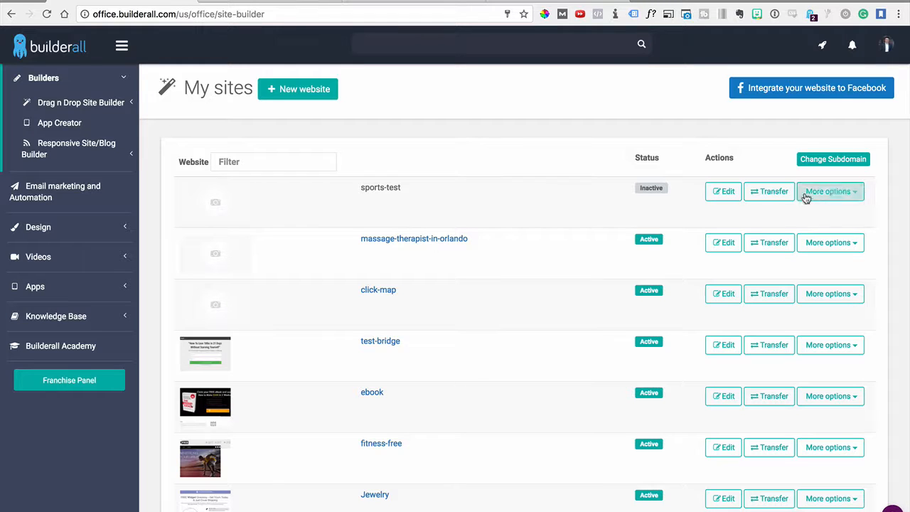
click(828, 191)
click(818, 209)
click(578, 90)
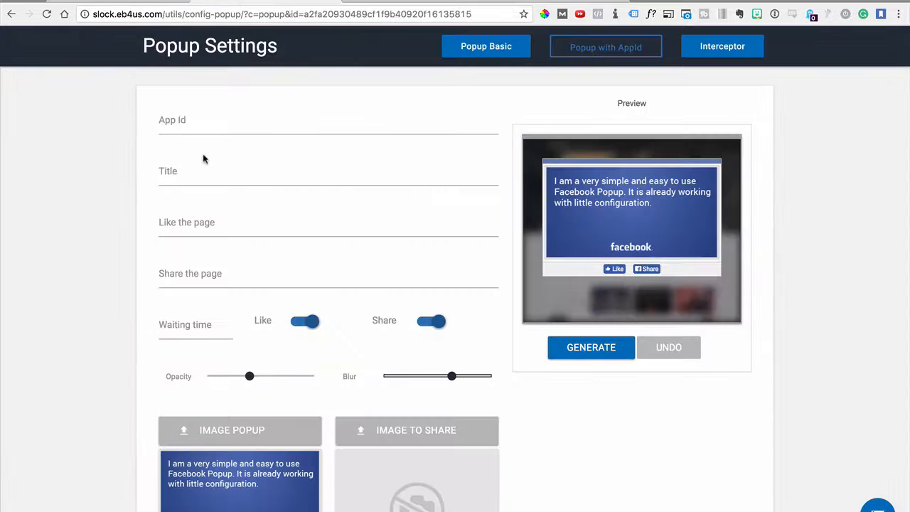
- Open developers.facebook.com in a new browser tab to obtain a value for the App Id field
click(162, 117)
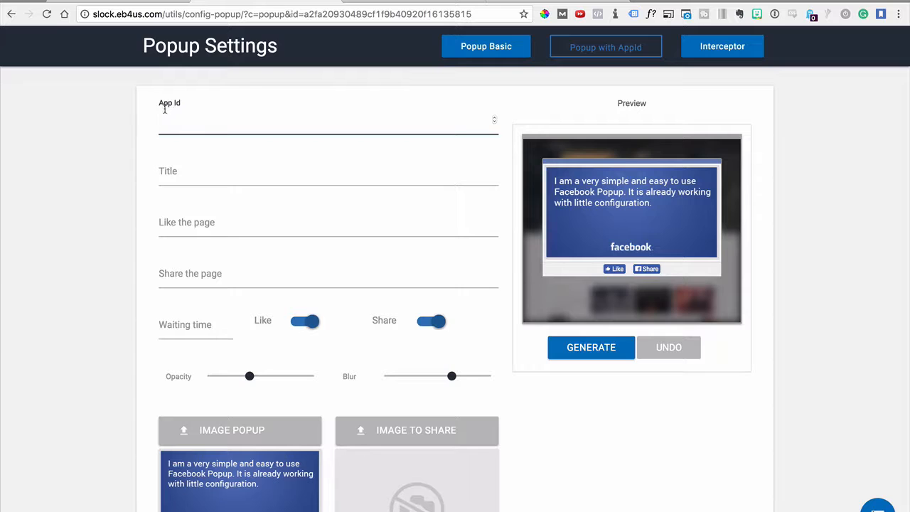
click(167, 103)
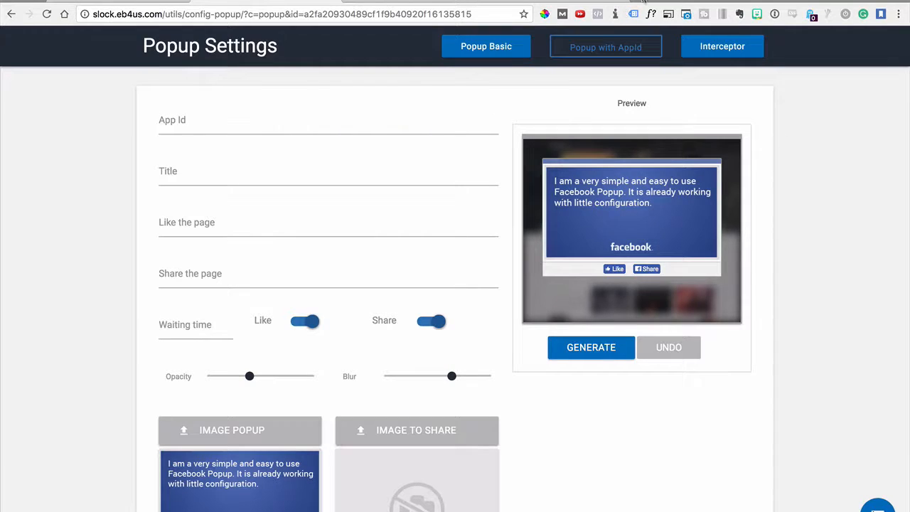
key(super+t)
text(developers.facebook.com)
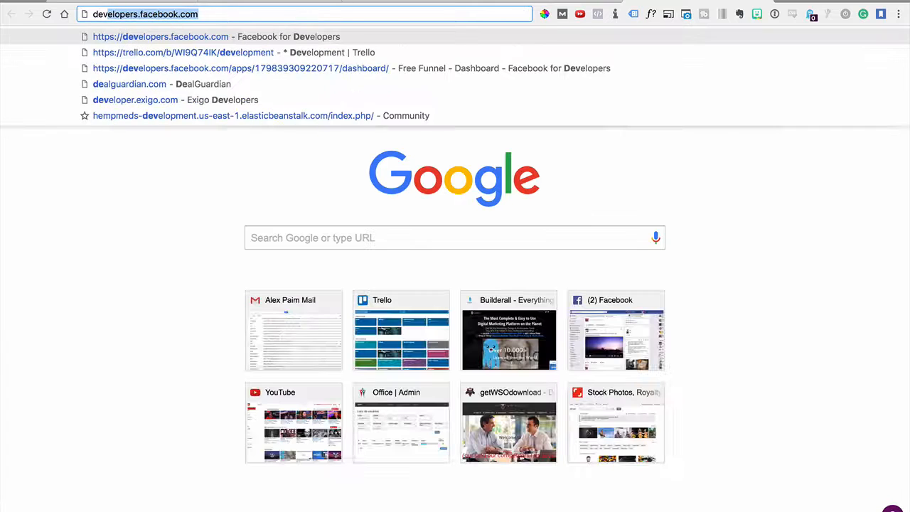
key(Return)
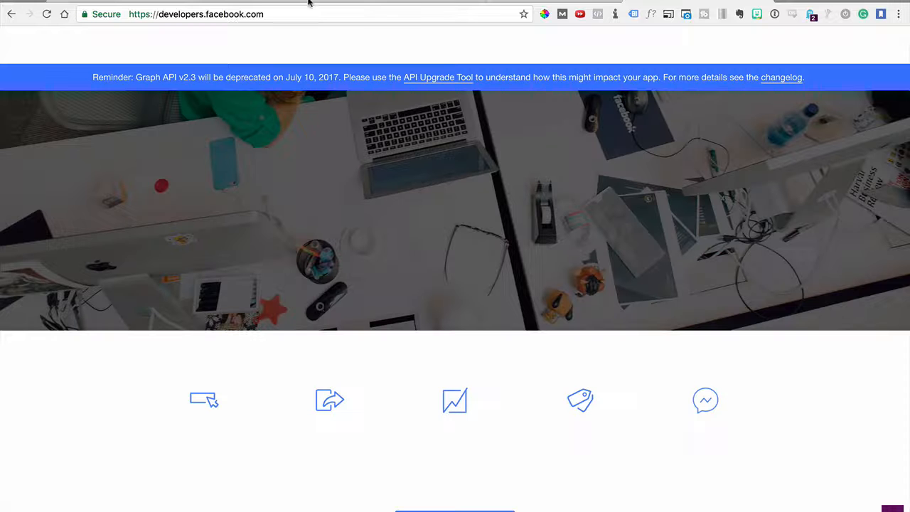
- Create a new Facebook app ID with the display name Sports, keeping the prefilled contact email
click(717, 44)
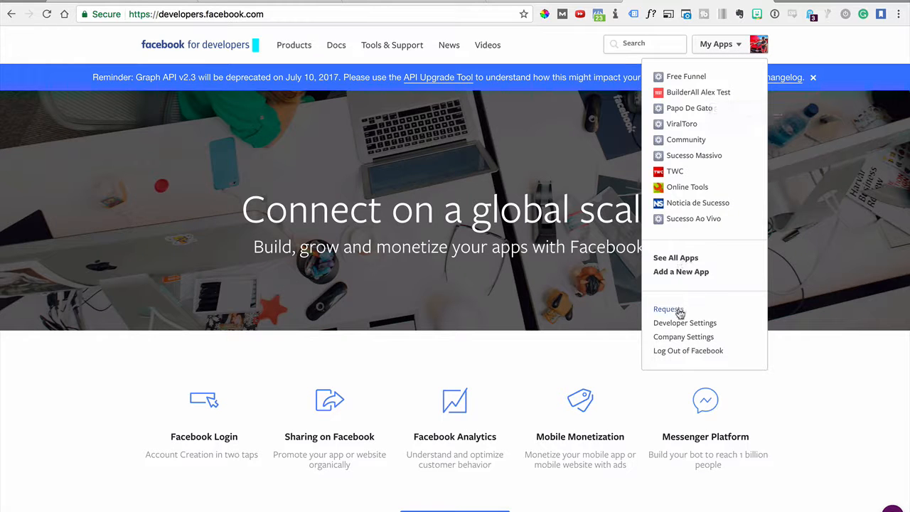
click(663, 273)
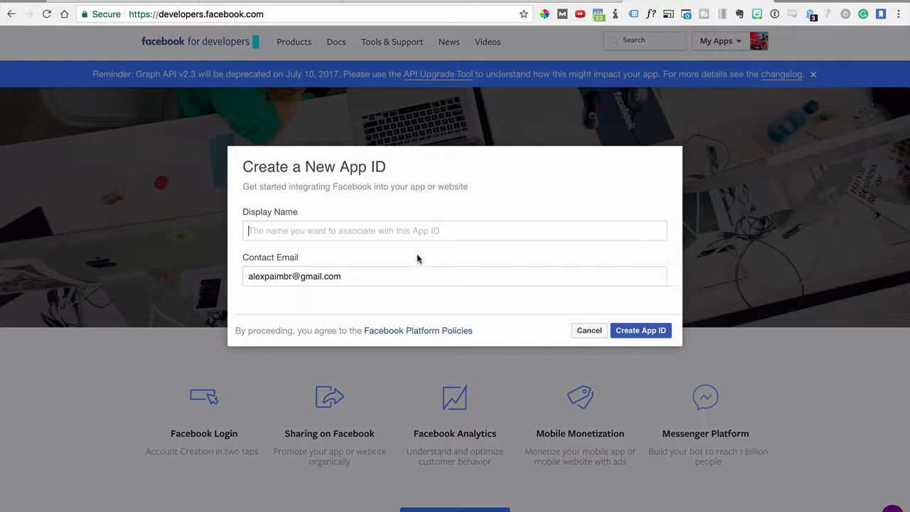
click(323, 229)
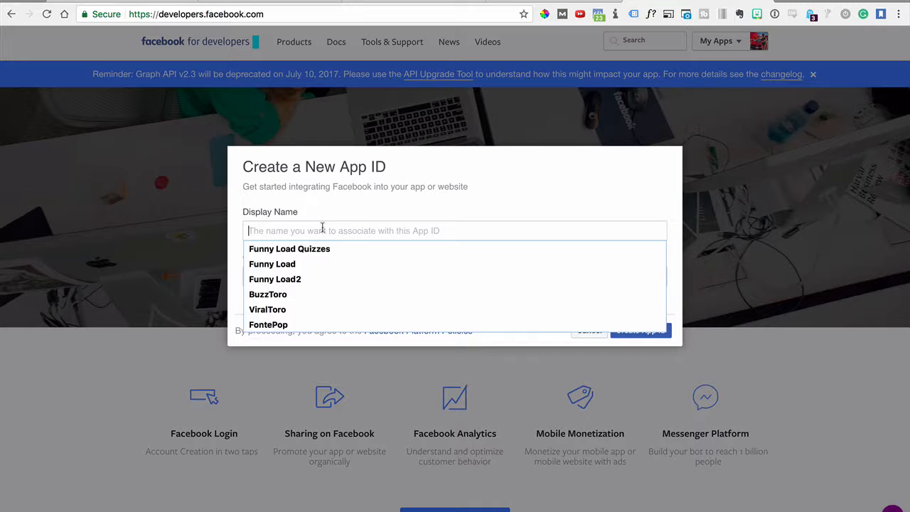
text(Sports)
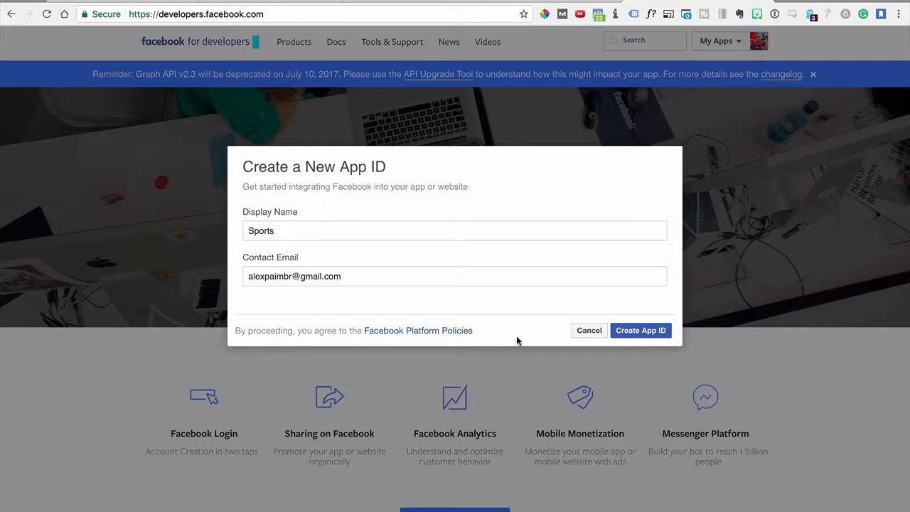
click(633, 336)
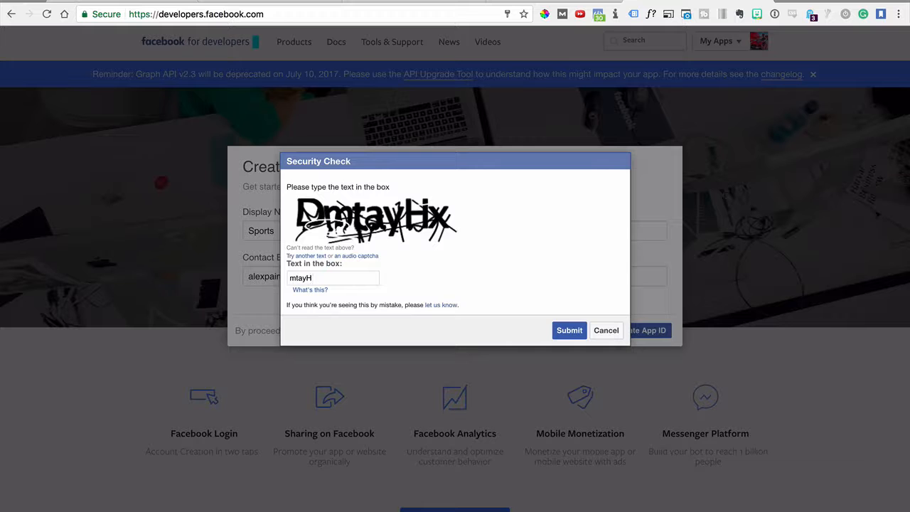
- Submit the security check text for the new app and dismiss the 1Password save-login prompt
click(569, 331)
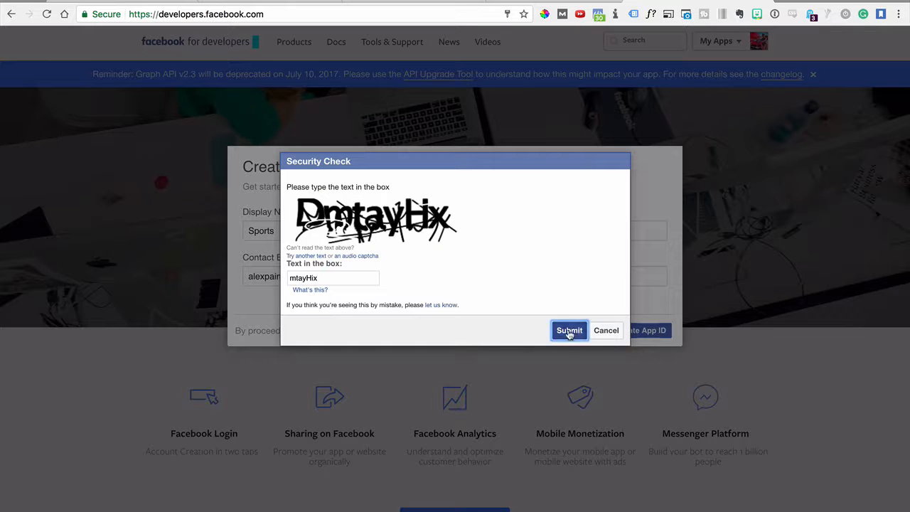
click(499, 190)
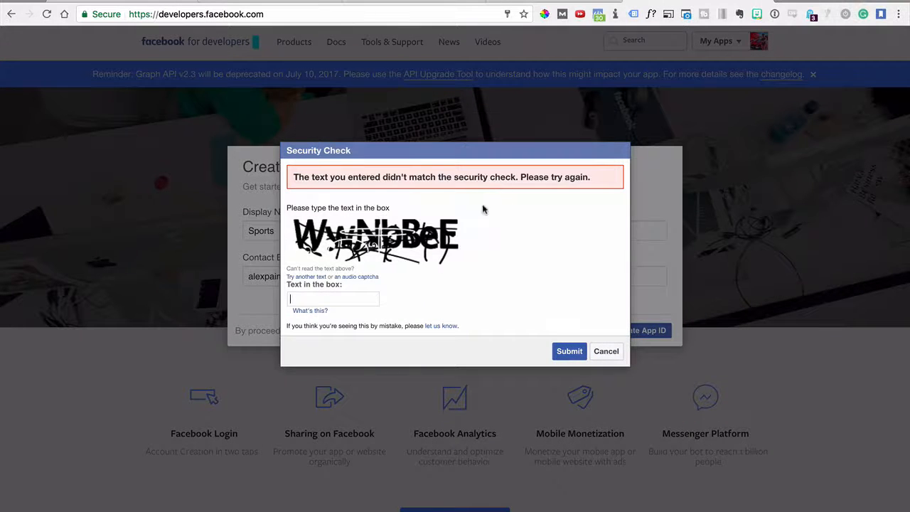
click(320, 299)
click(568, 351)
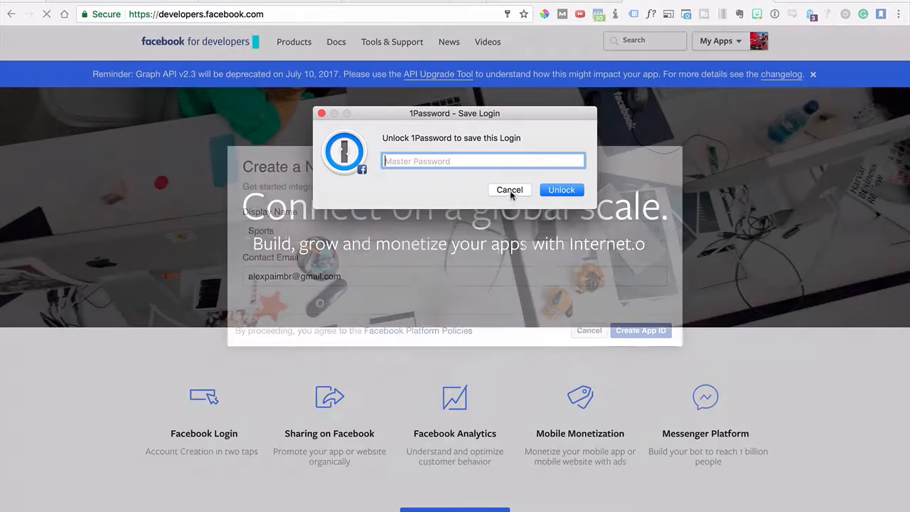
click(508, 190)
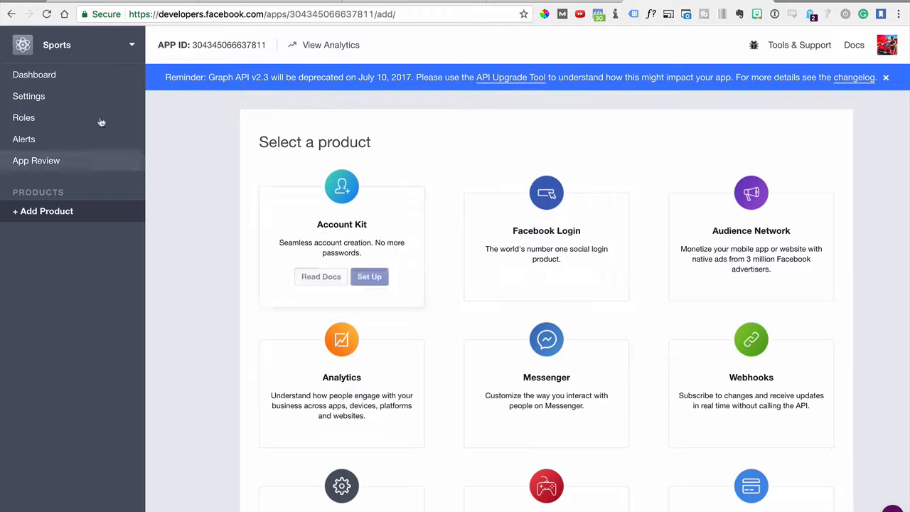
- Copy the App ID from the Sports app's dashboard and paste it into the popup's App Id field
click(37, 75)
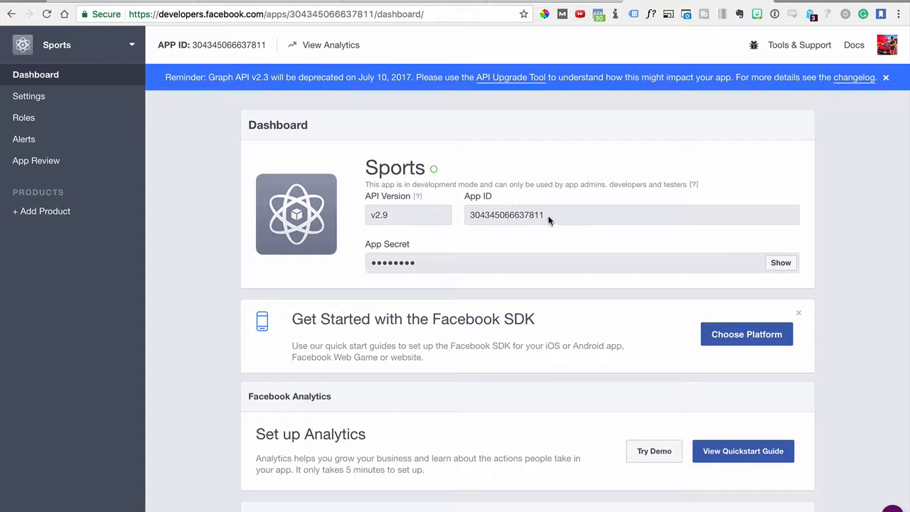
drag(548, 220, 466, 215)
key(ctrl+c)
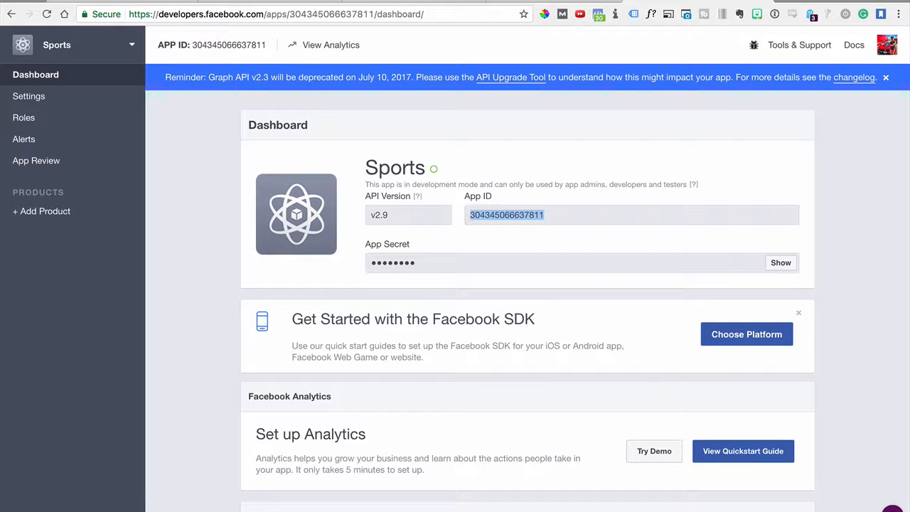
click(250, 1)
click(204, 128)
key(ctrl+v)
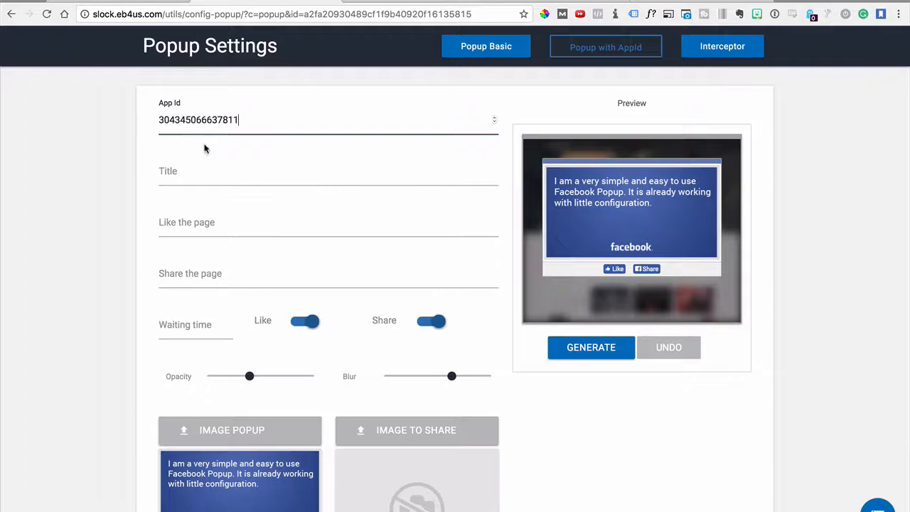
- Set the popup title to "SHARE THIS TO GET ACCESS" and turn off the Like option
click(193, 176)
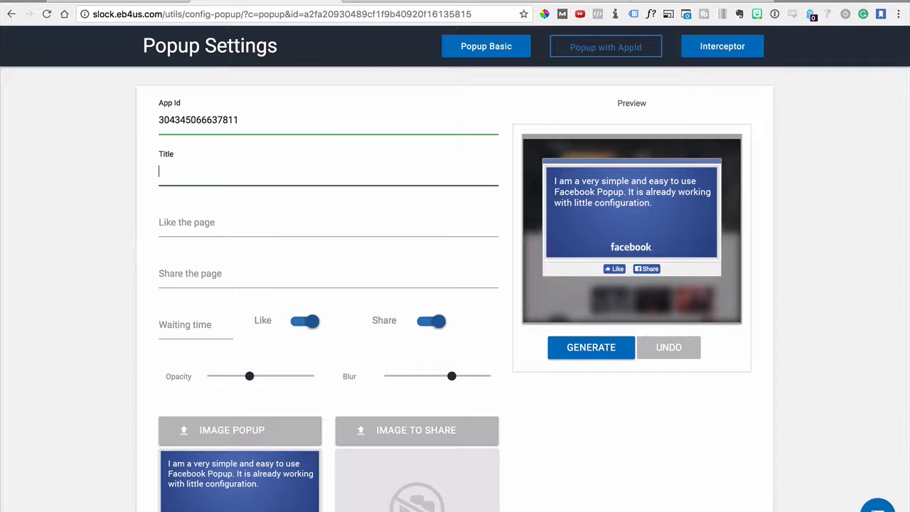
text(SHARE THIS TO GET ACCESS)
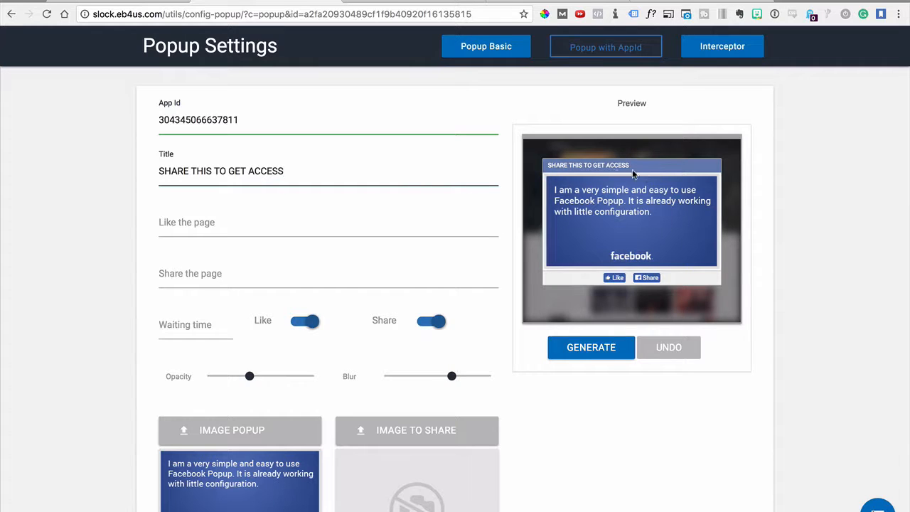
click(245, 232)
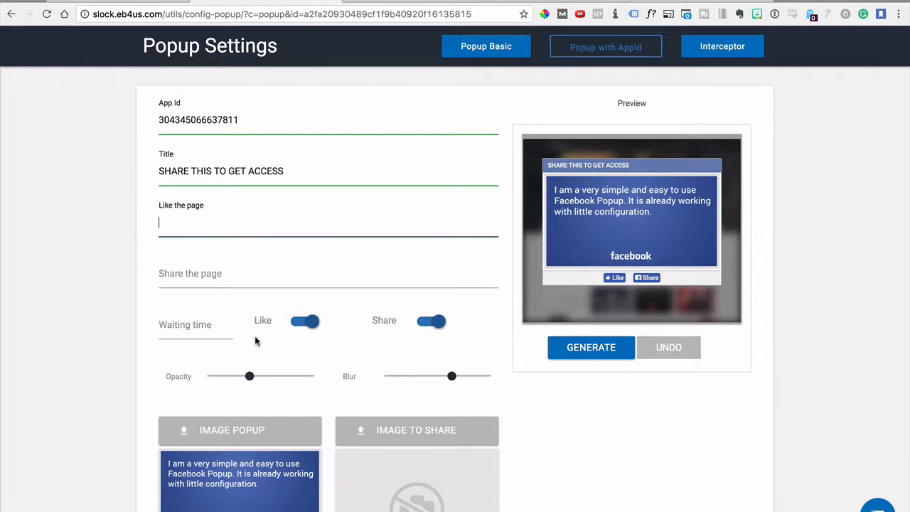
click(306, 323)
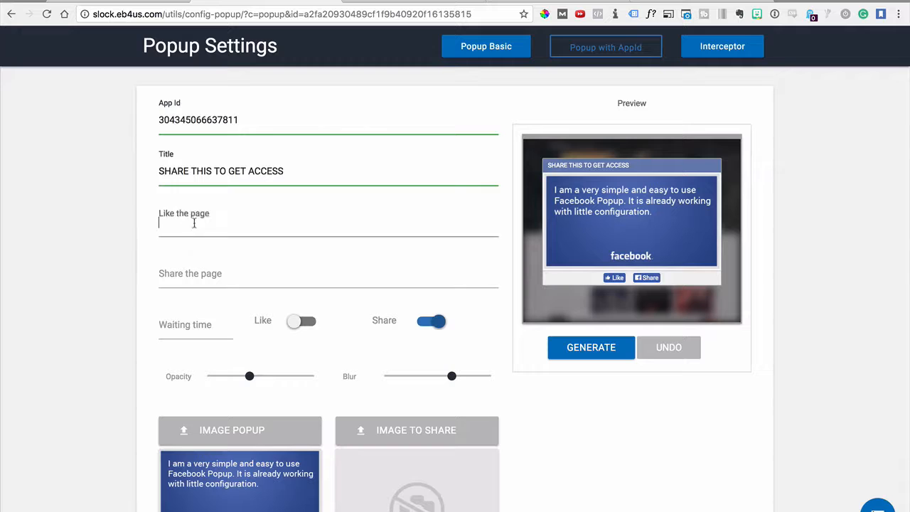
click(199, 226)
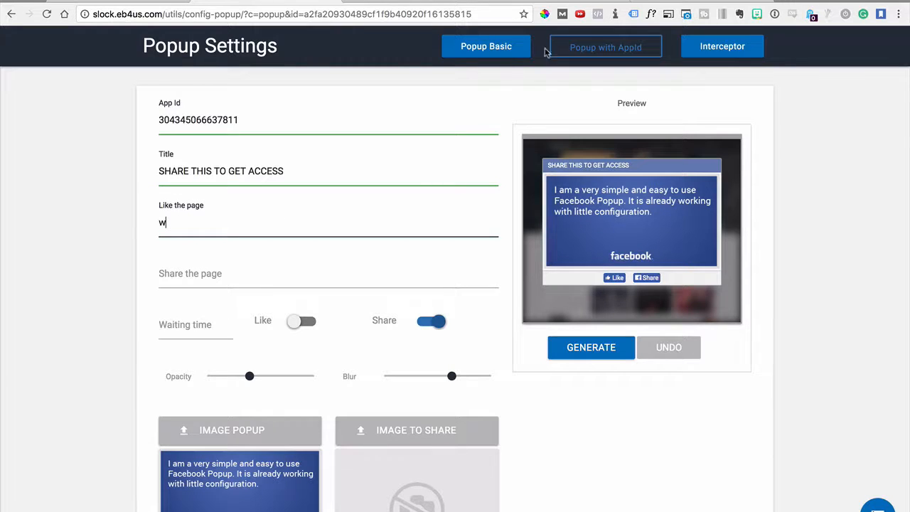
click(686, 1)
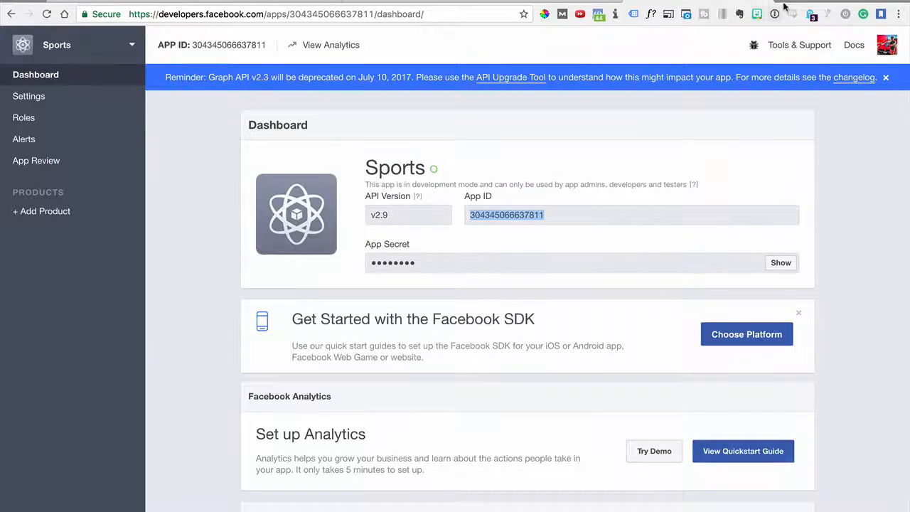
click(781, 1)
text(face)
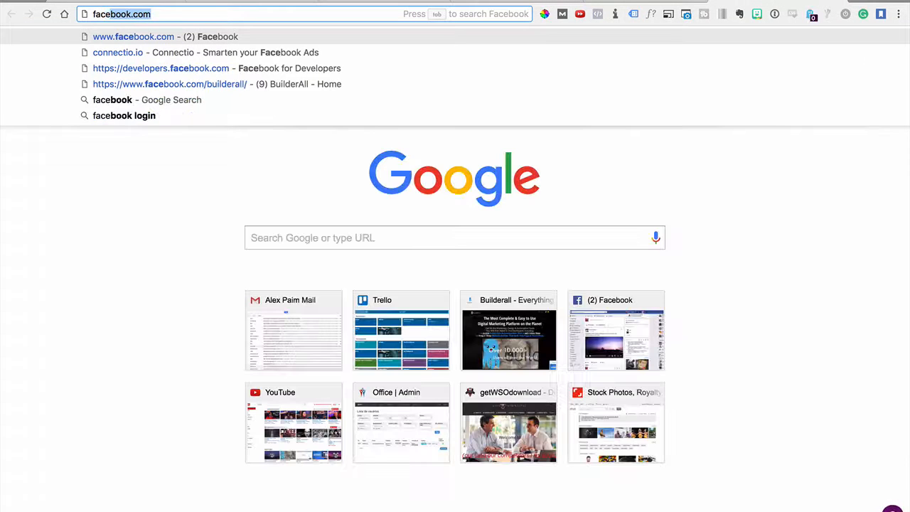
key(Down)
key(Down)
key(Down)
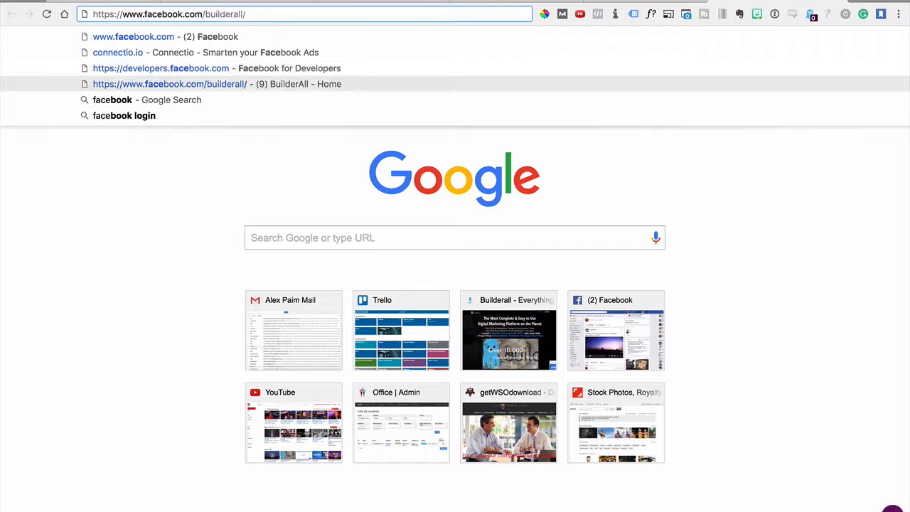
drag(247, 14, 74, 19)
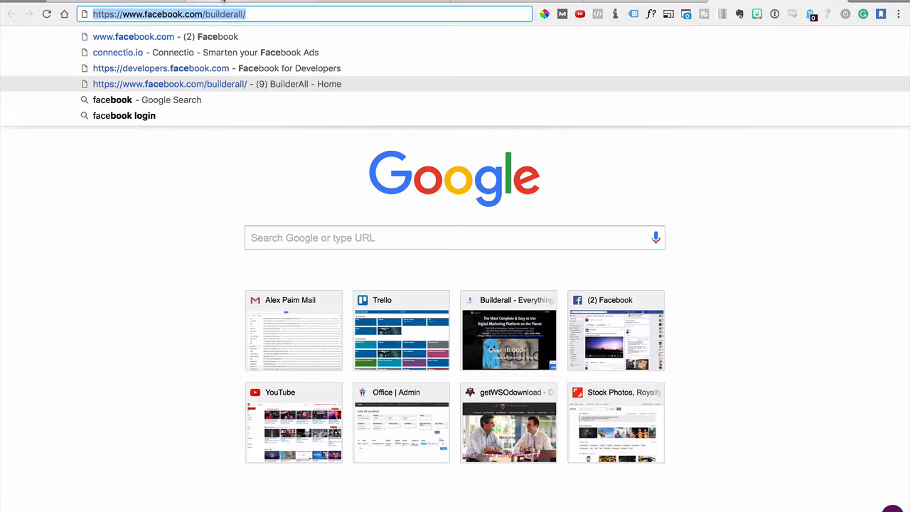
click(248, 2)
key(ctrl+v)
click(110, 254)
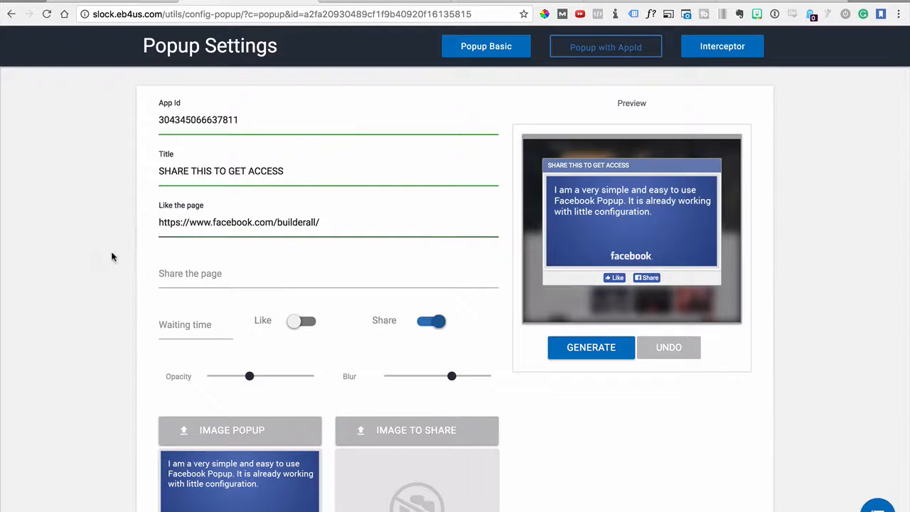
click(189, 273)
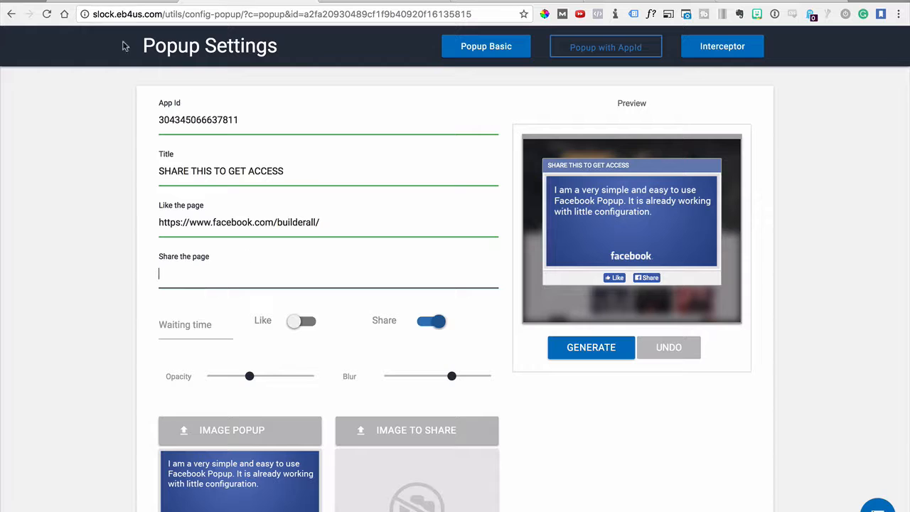
click(114, 2)
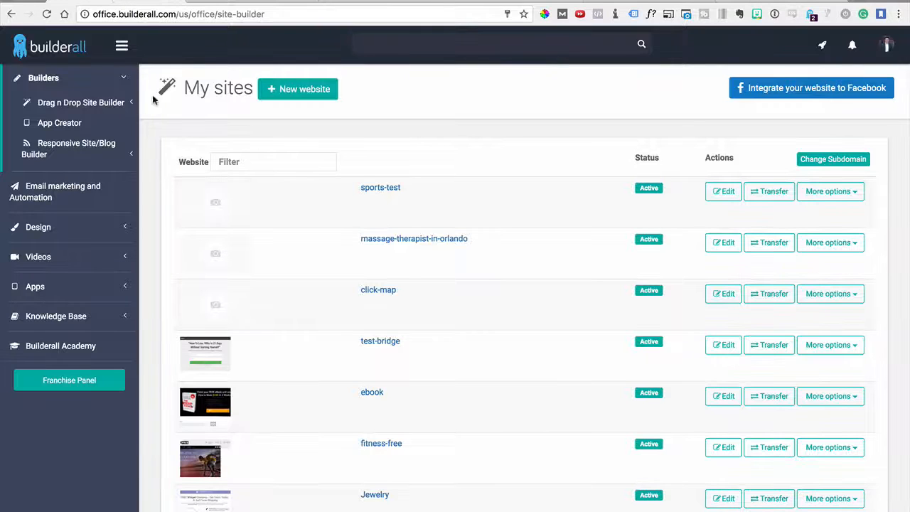
click(384, 187)
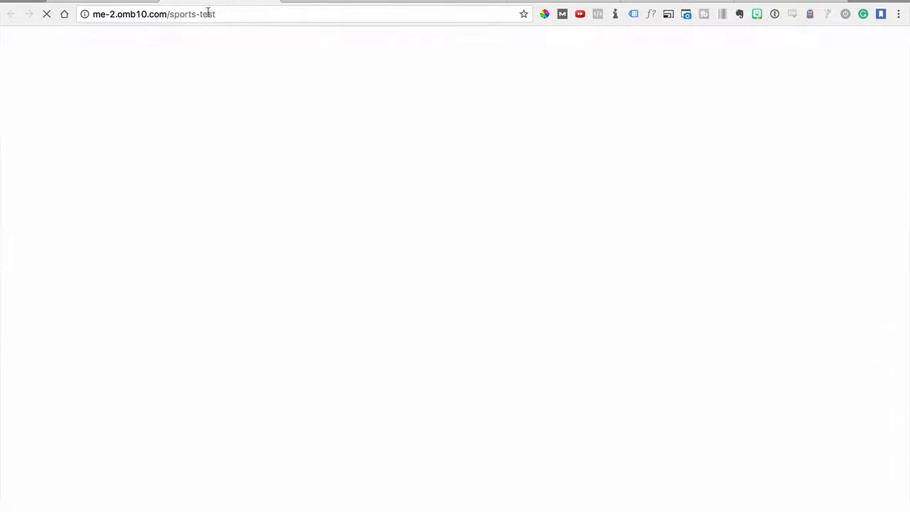
click(206, 13)
key(ctrl+c)
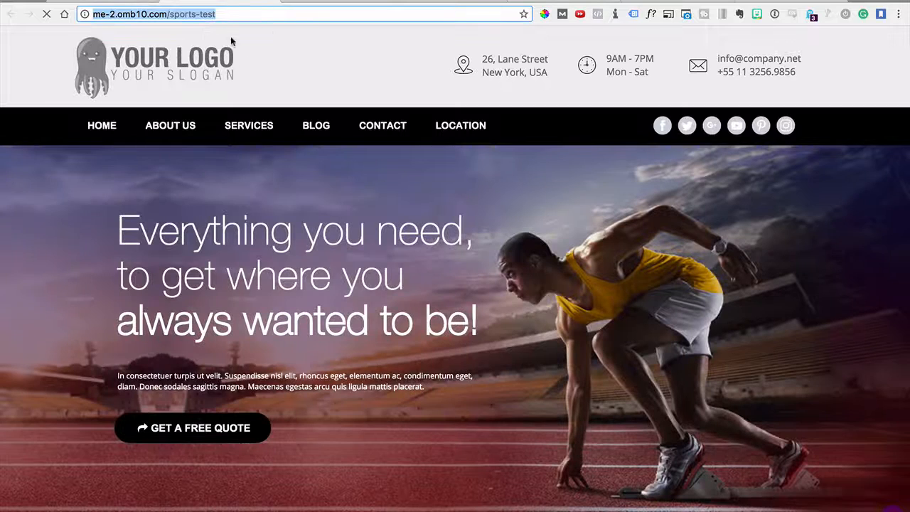
click(367, 3)
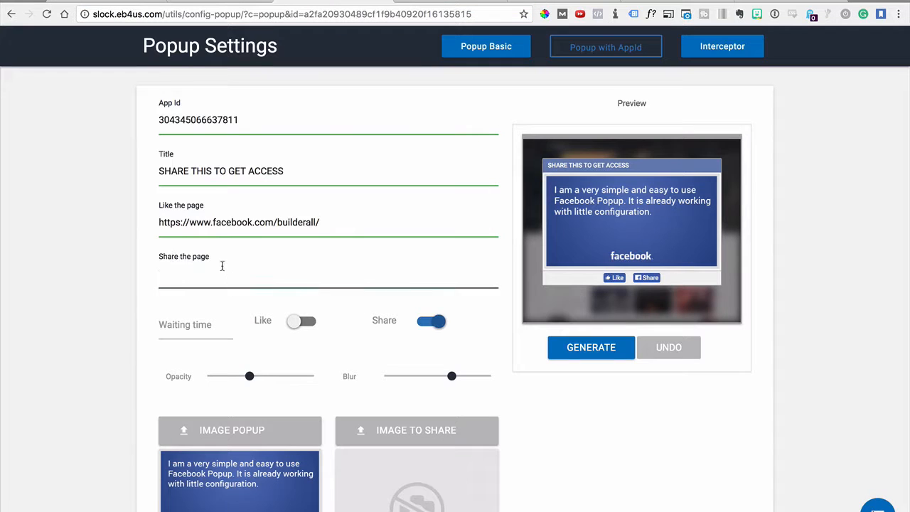
click(220, 266)
key(ctrl+v)
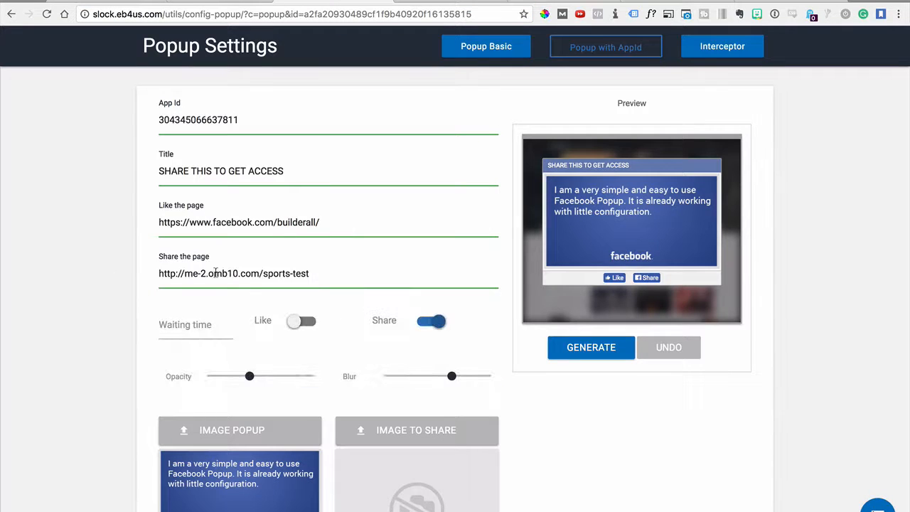
- Set the popup's waiting time to 8000
click(175, 326)
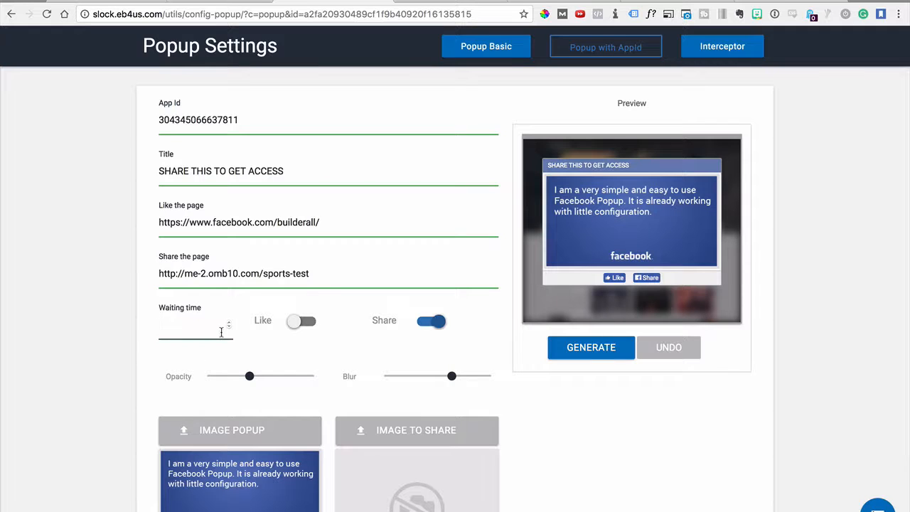
text(8000)
click(44, 402)
scroll(496, 465, down, 1)
scroll(497, 464, up, 1)
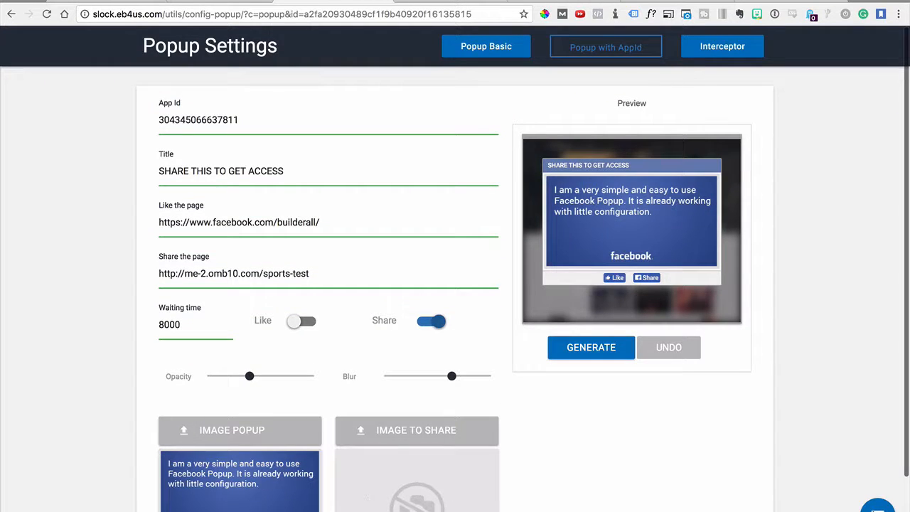
scroll(228, 452, down, 2)
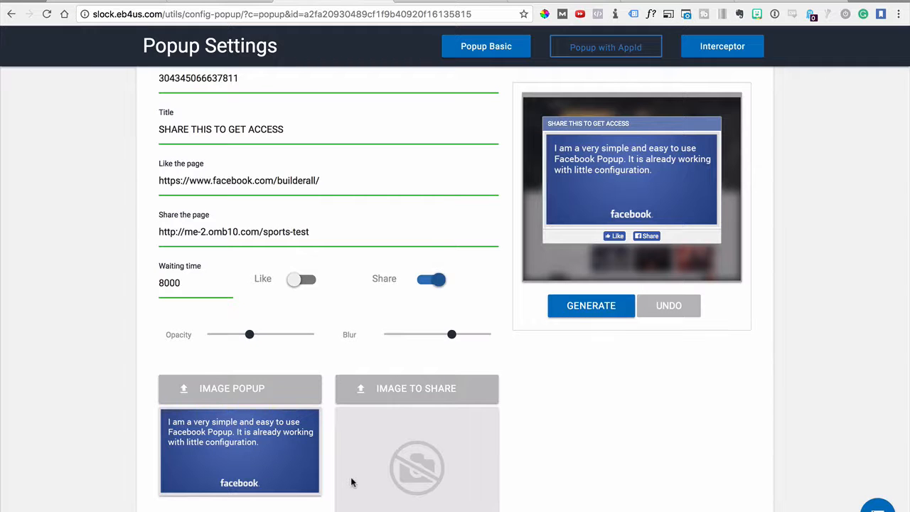
scroll(360, 476, up, 1)
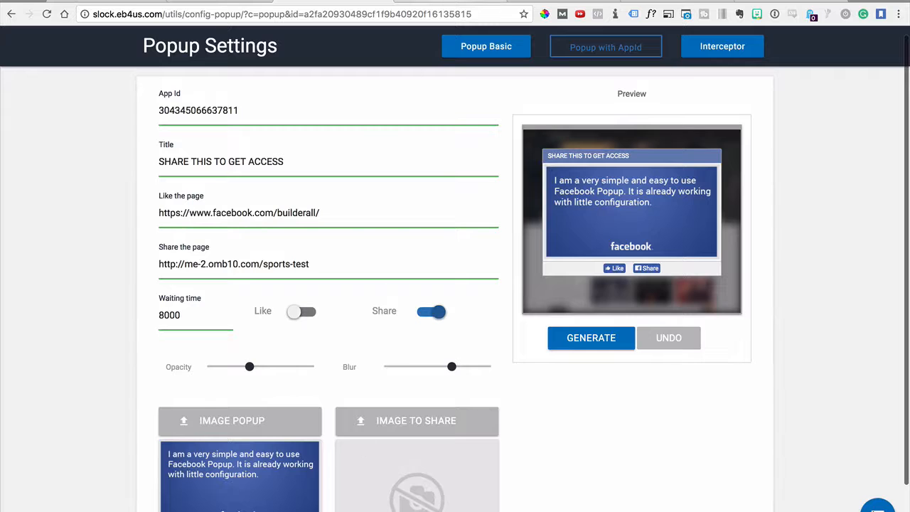
click(669, 2)
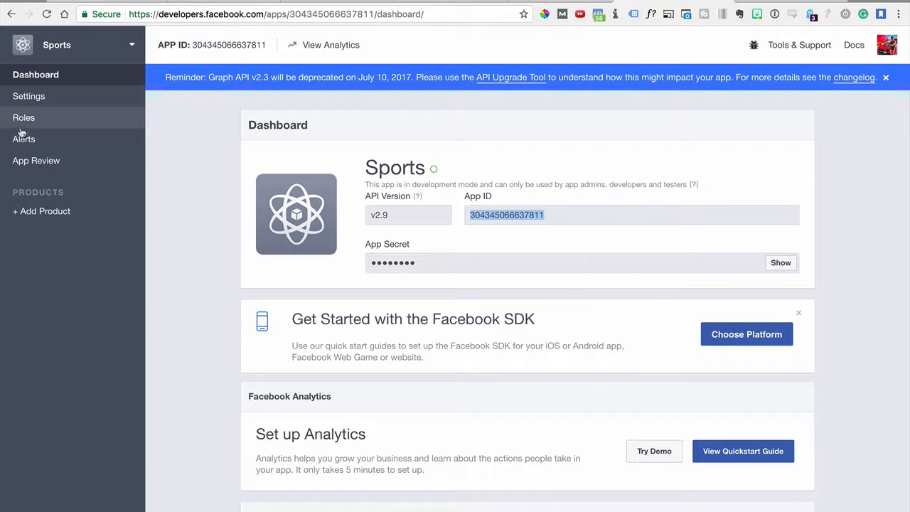
click(31, 105)
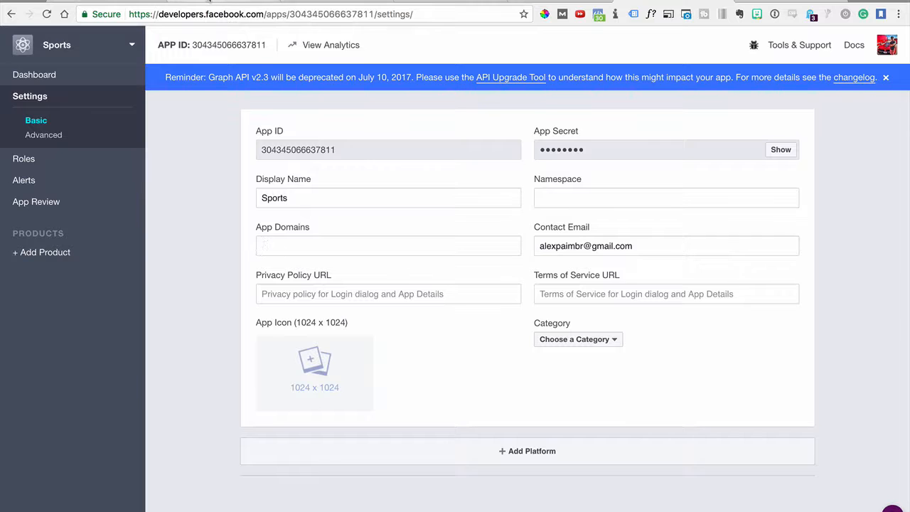
click(210, 3)
click(180, 15)
drag(168, 15, 95, 13)
key(ctrl+c)
drag(169, 15, 221, 17)
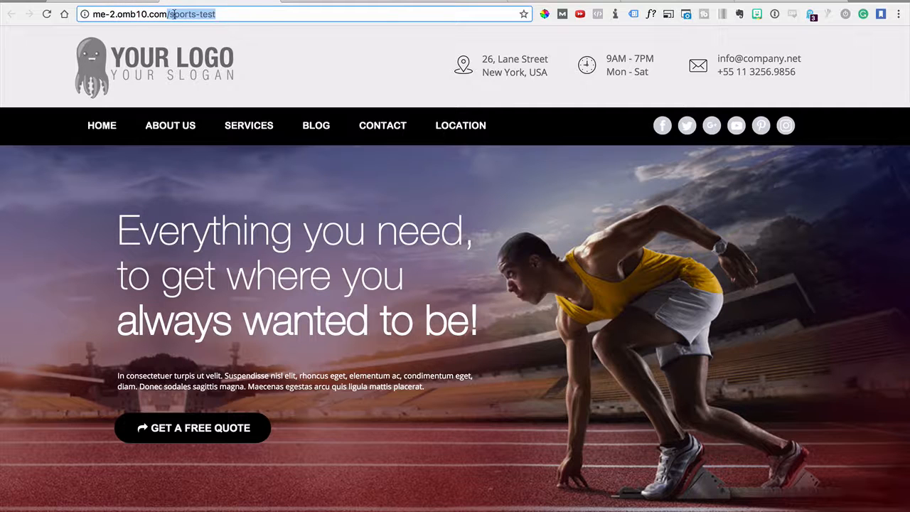
drag(170, 14, 101, 14)
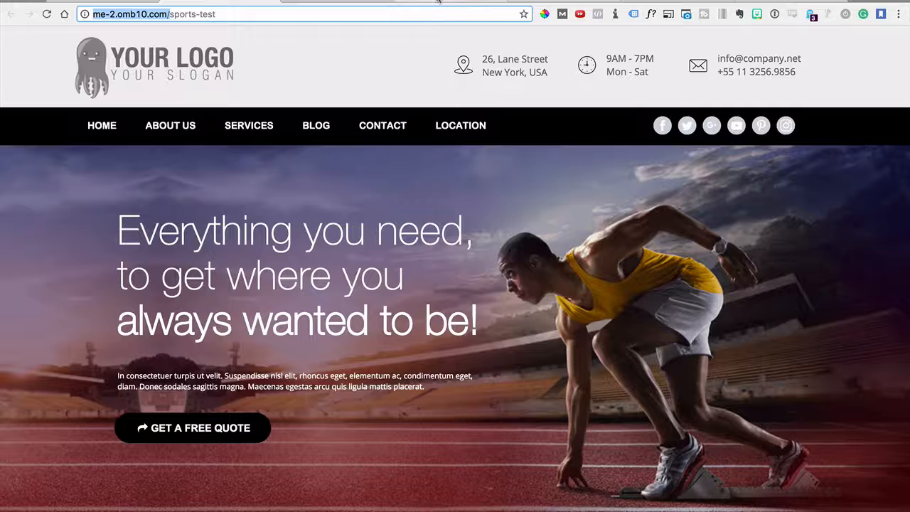
click(437, 1)
click(640, 1)
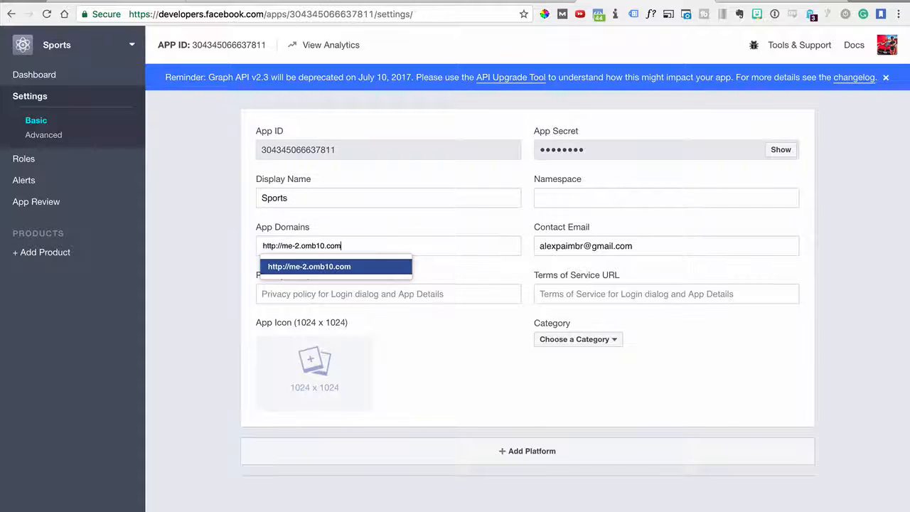
key(Return)
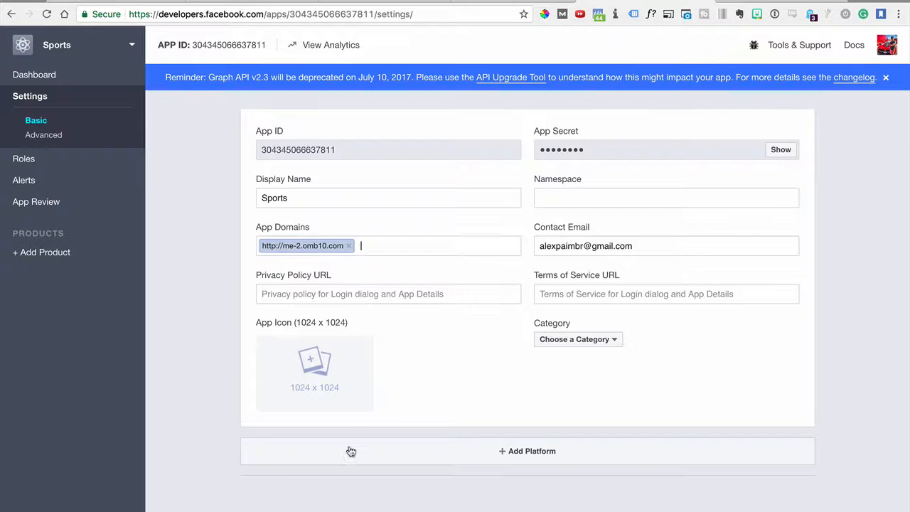
click(519, 452)
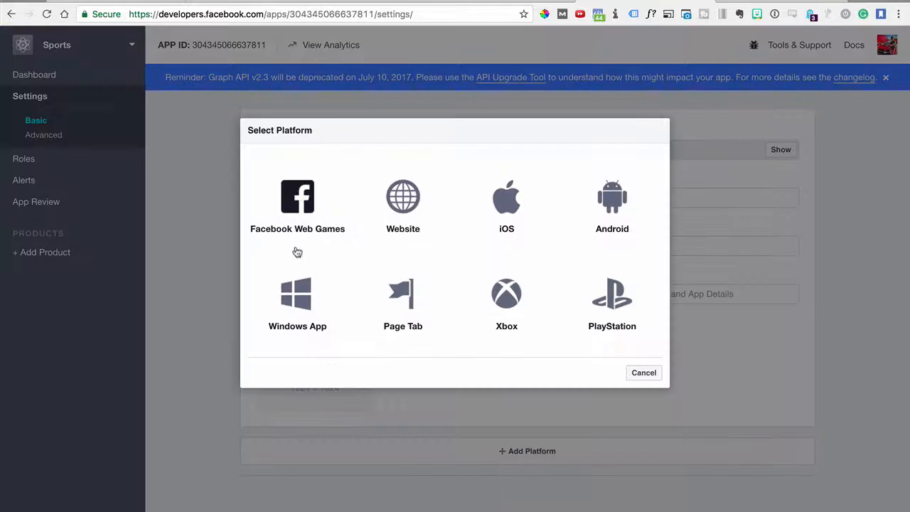
click(409, 195)
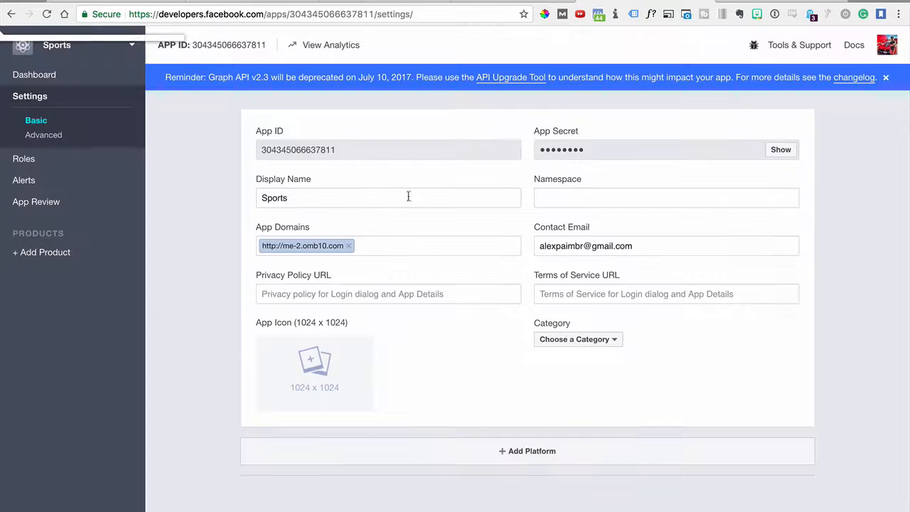
click(302, 431)
key(ctrl+v)
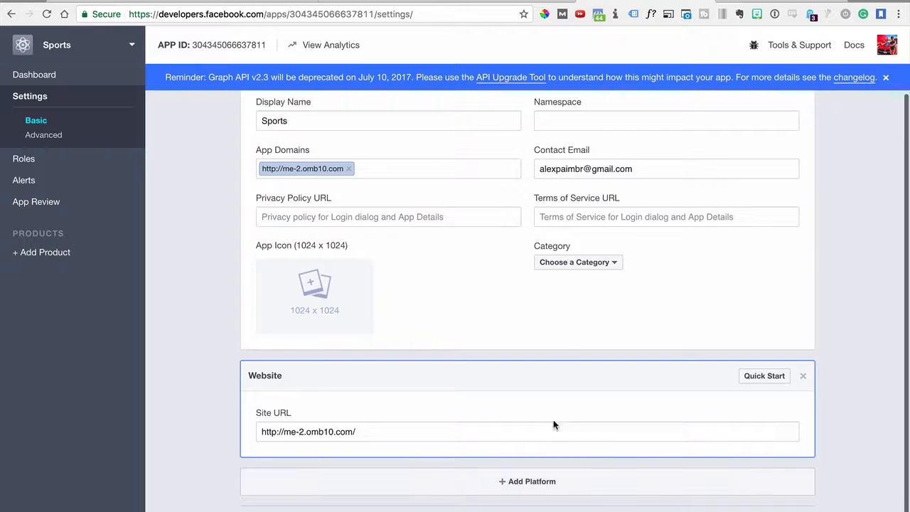
key(Return)
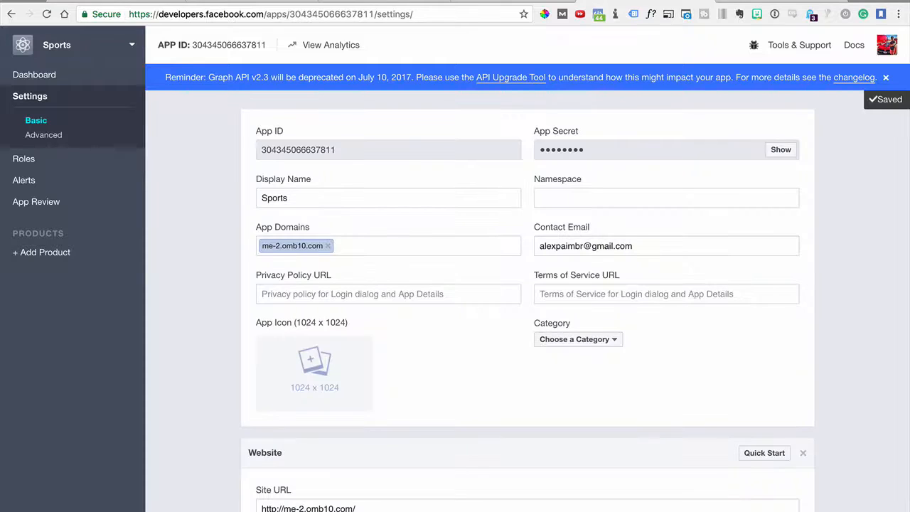
scroll(470, 453, down, 2)
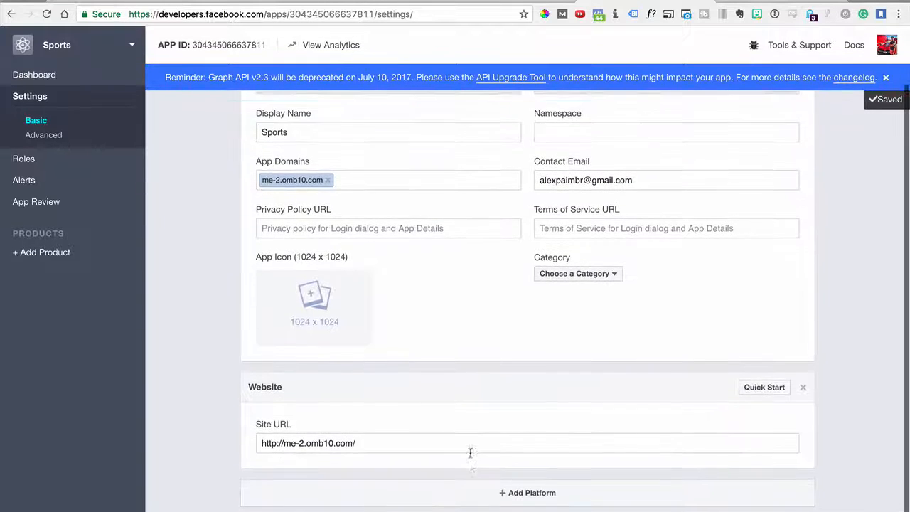
scroll(469, 455, down, 1)
scroll(469, 455, up, 1)
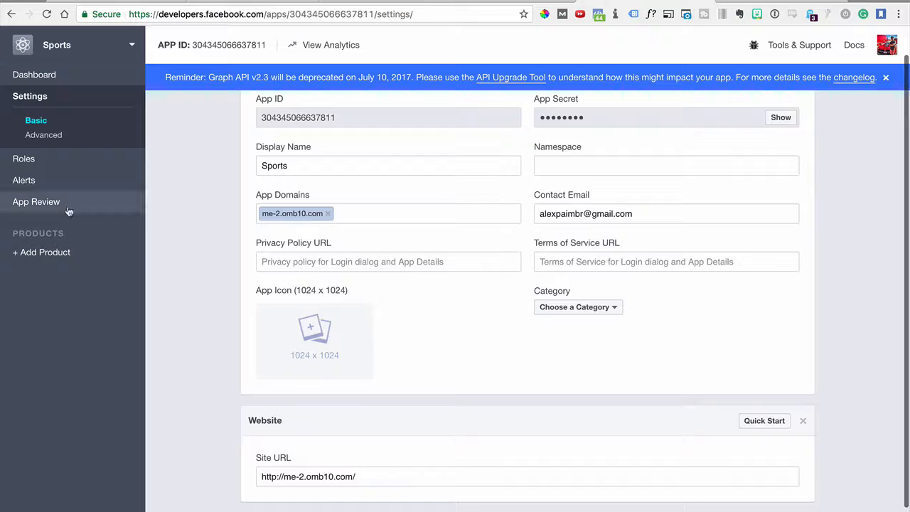
- Make the Sports app public in App Review, choosing the Business category
click(23, 208)
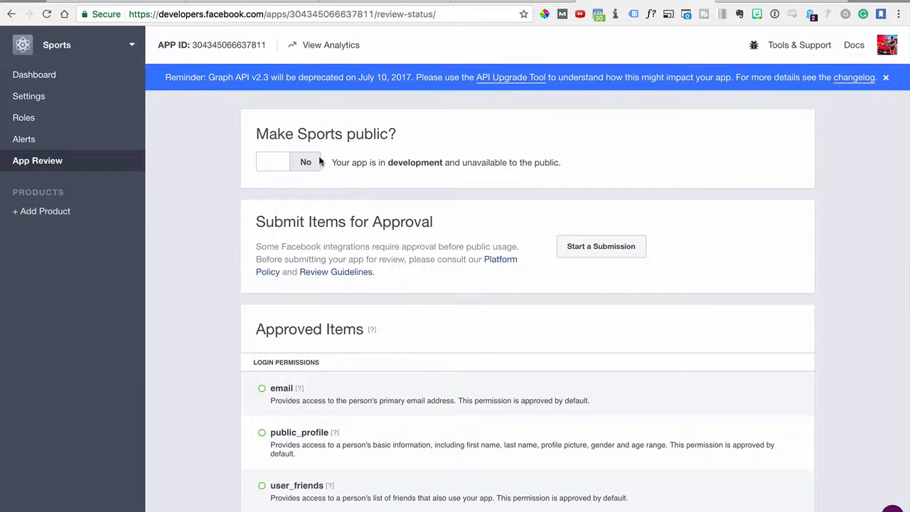
click(280, 164)
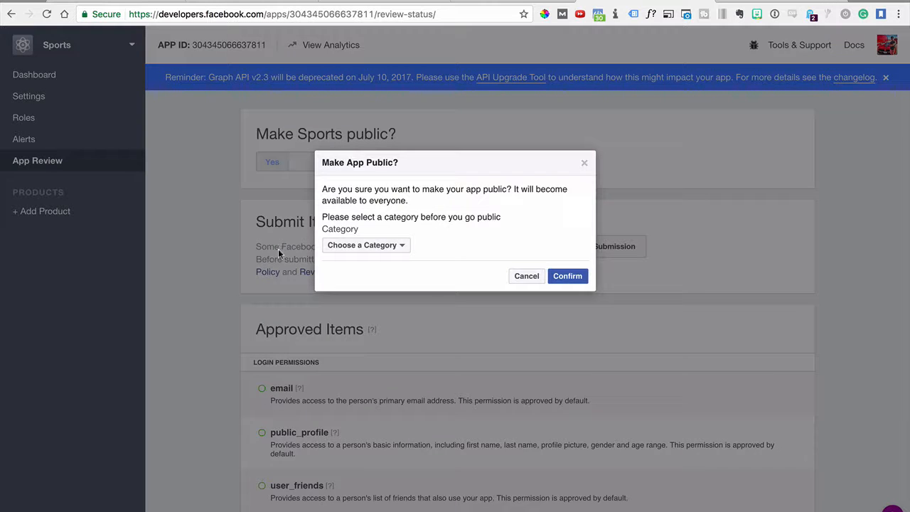
click(399, 246)
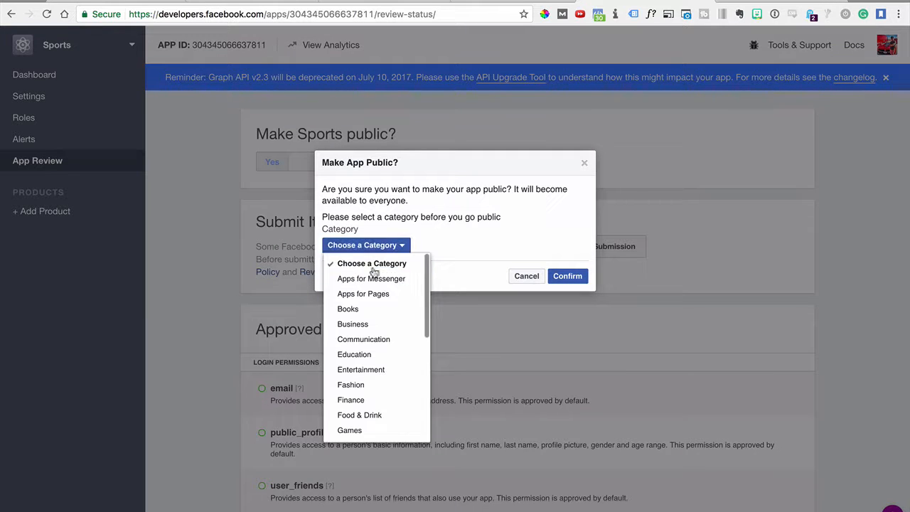
click(369, 324)
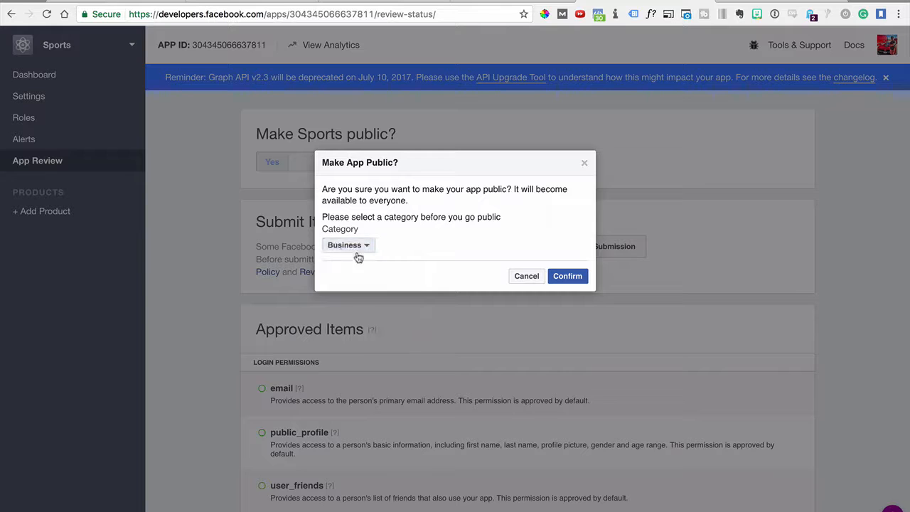
click(563, 280)
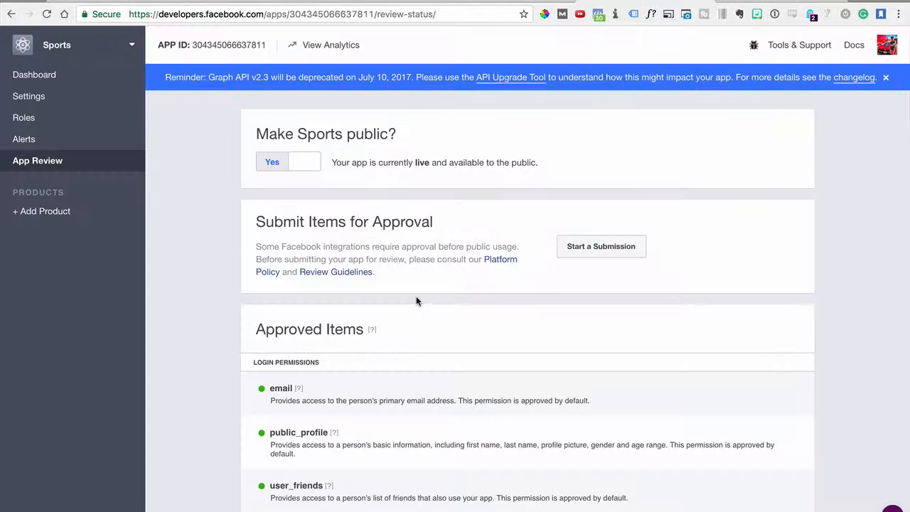
- Return to the popup settings and upload 7.png from the Viral Post folder as the popup image
click(221, 4)
click(389, 3)
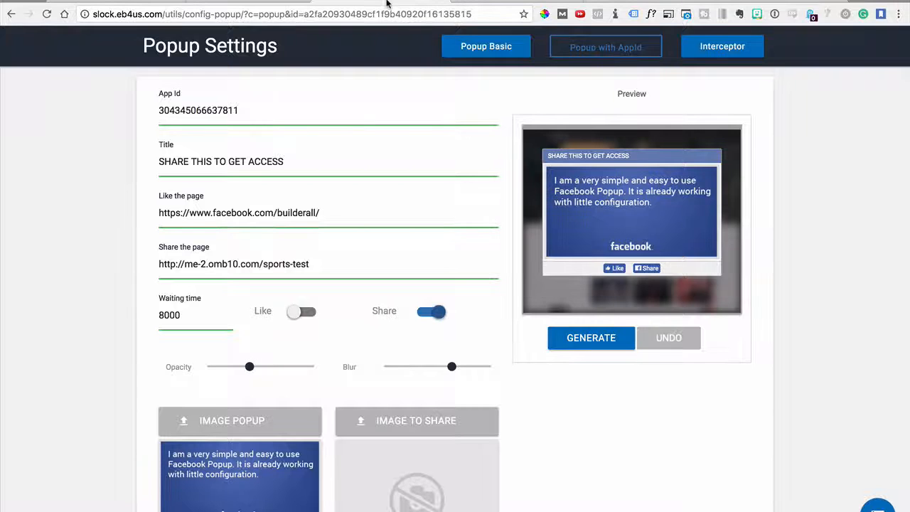
scroll(357, 394, down, 2)
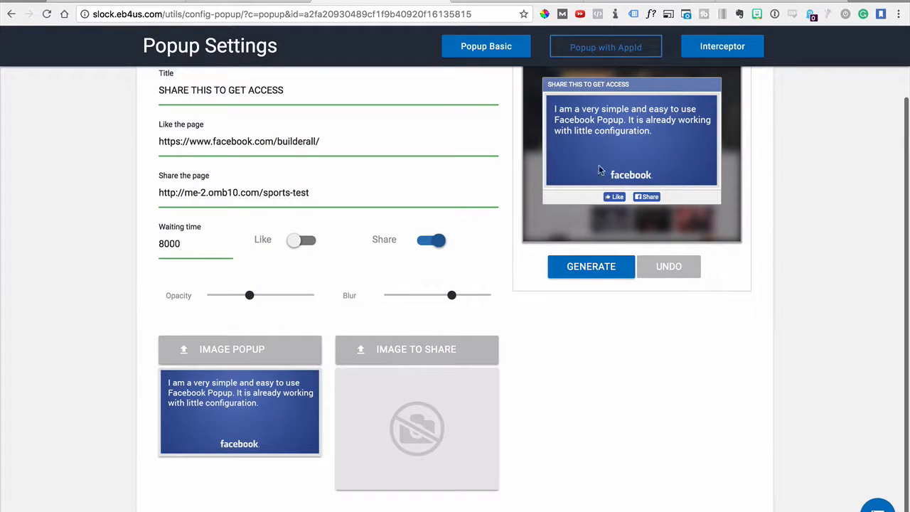
click(248, 349)
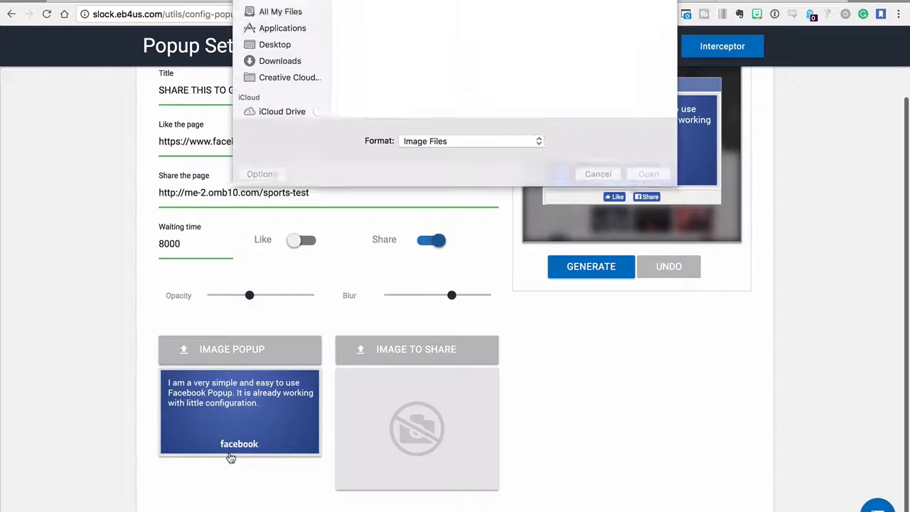
scroll(357, 119, down, 5)
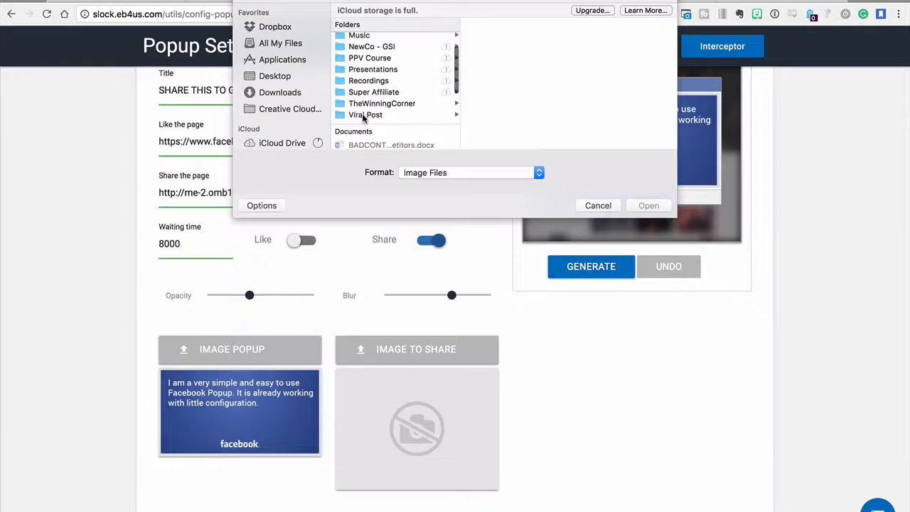
click(377, 114)
click(483, 41)
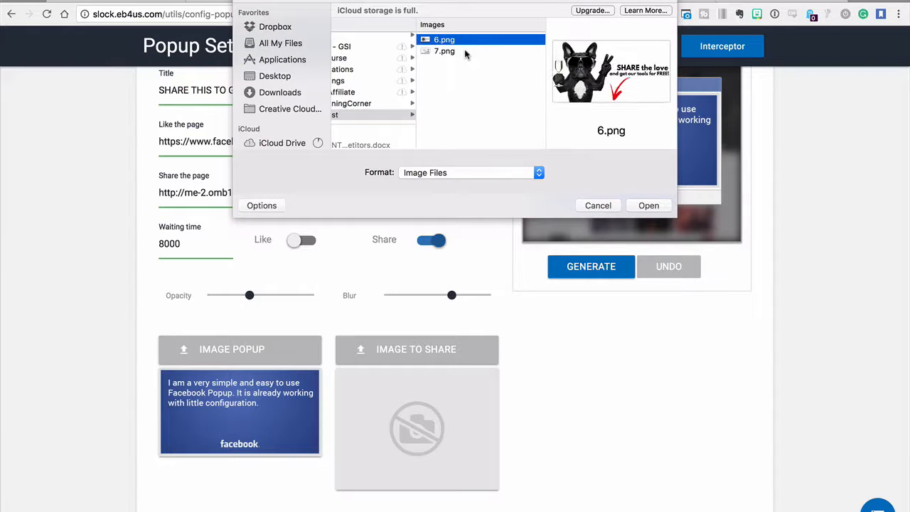
click(464, 51)
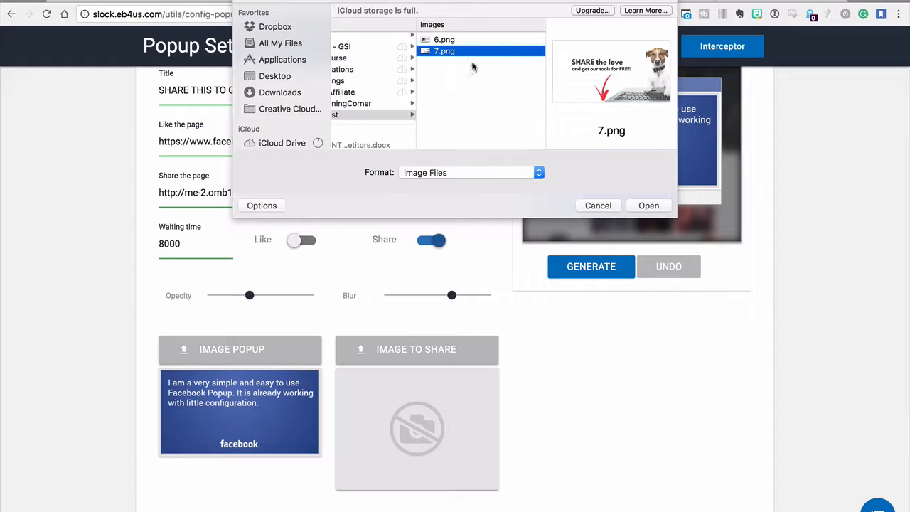
click(644, 206)
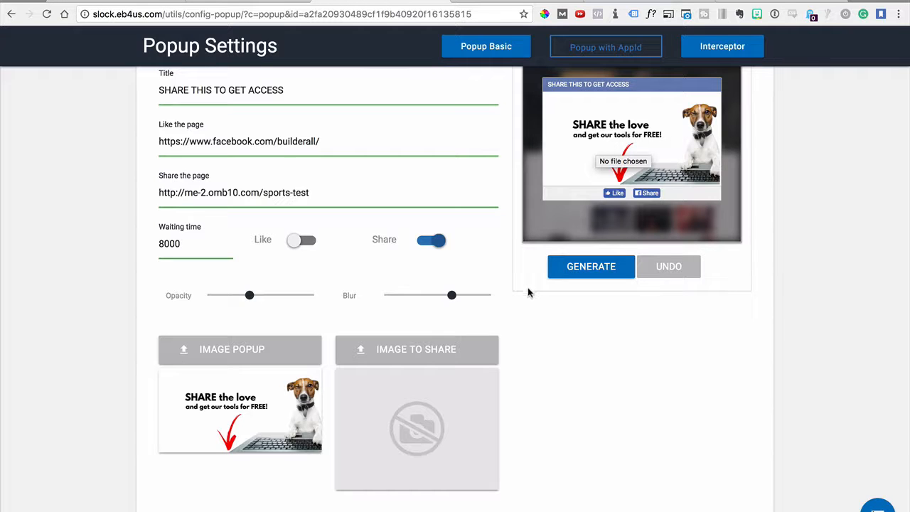
- Upload PEOPLE ARE LOVING IT!.png from the Desktop as the image to share
click(414, 356)
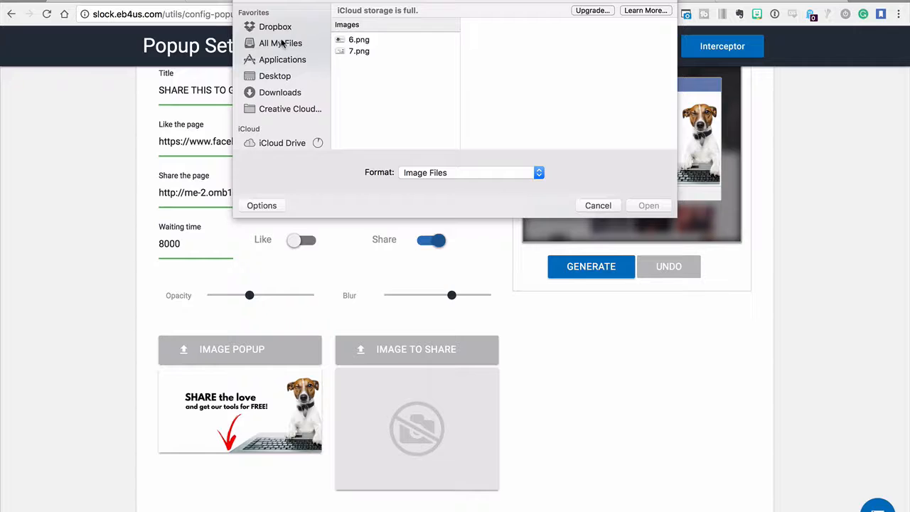
click(280, 29)
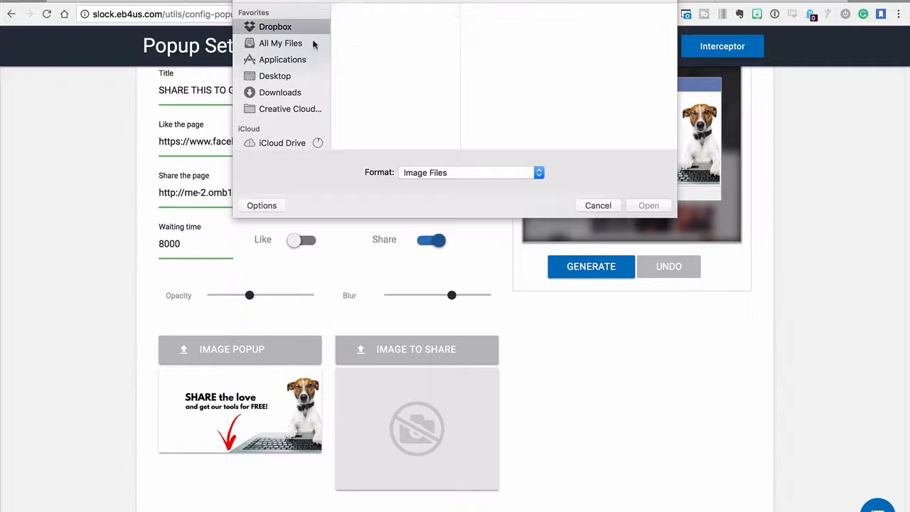
scroll(280, 65, down, 2)
scroll(274, 56, up, 1)
click(275, 54)
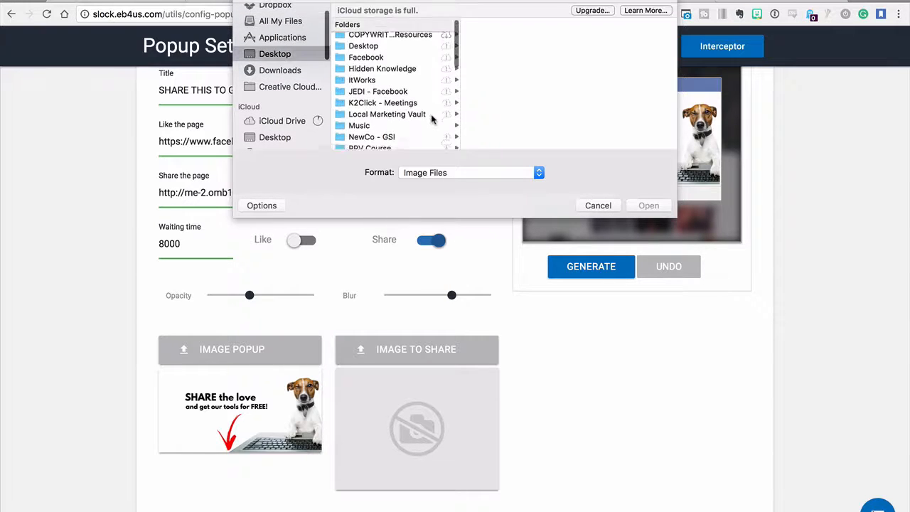
scroll(431, 119, down, 10)
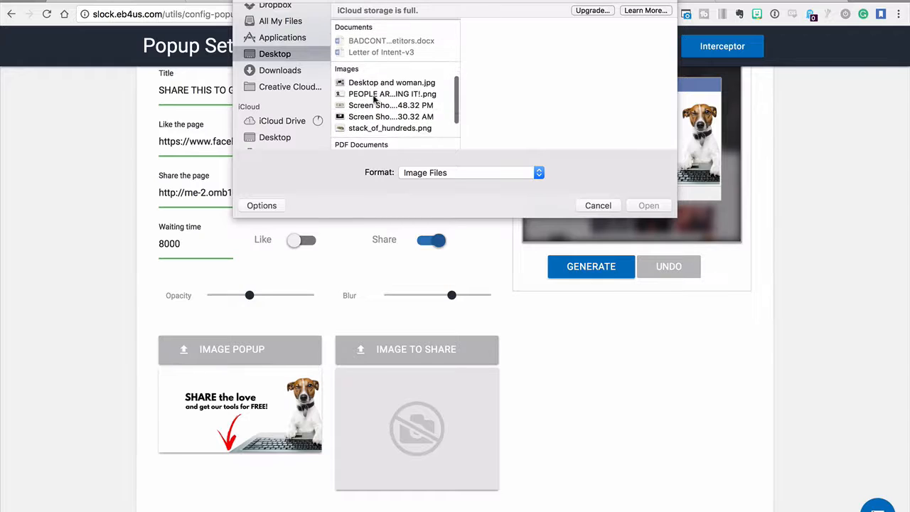
click(375, 95)
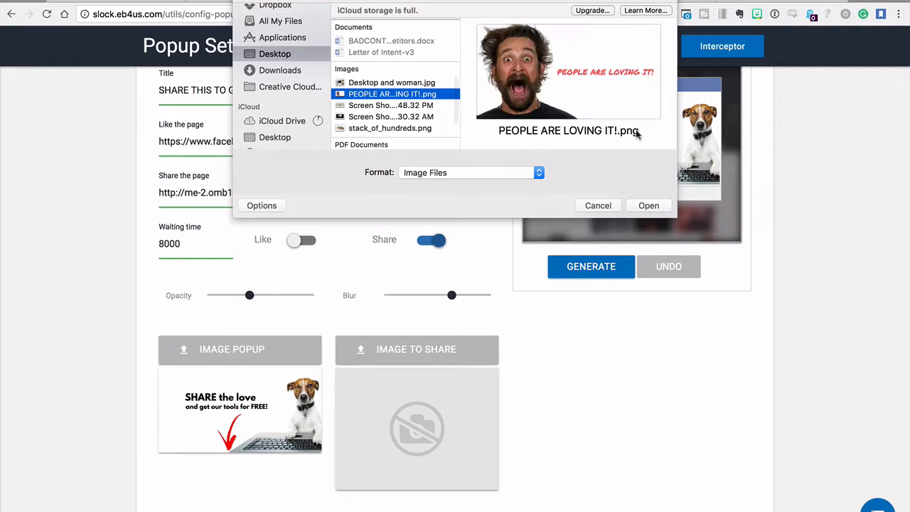
click(646, 205)
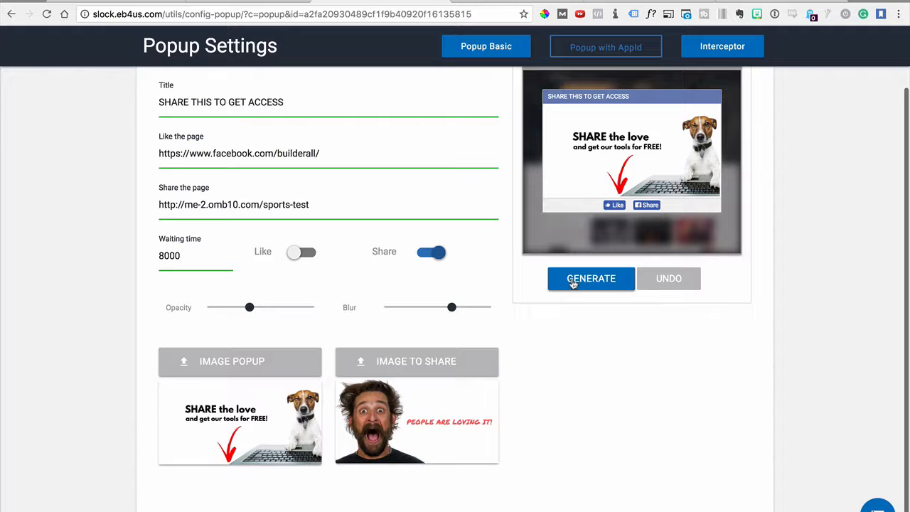
- Generate the popup's embed code and copy all of it
click(574, 281)
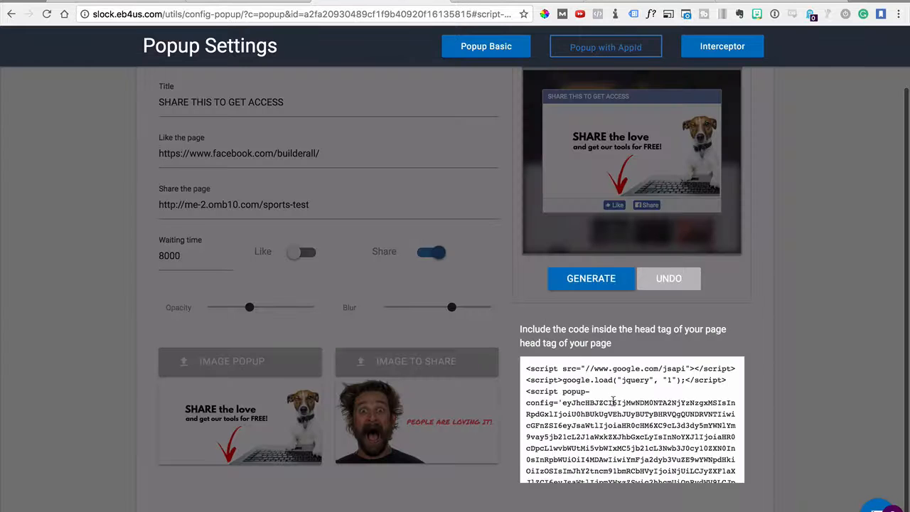
drag(526, 369, 614, 403)
key(super+a)
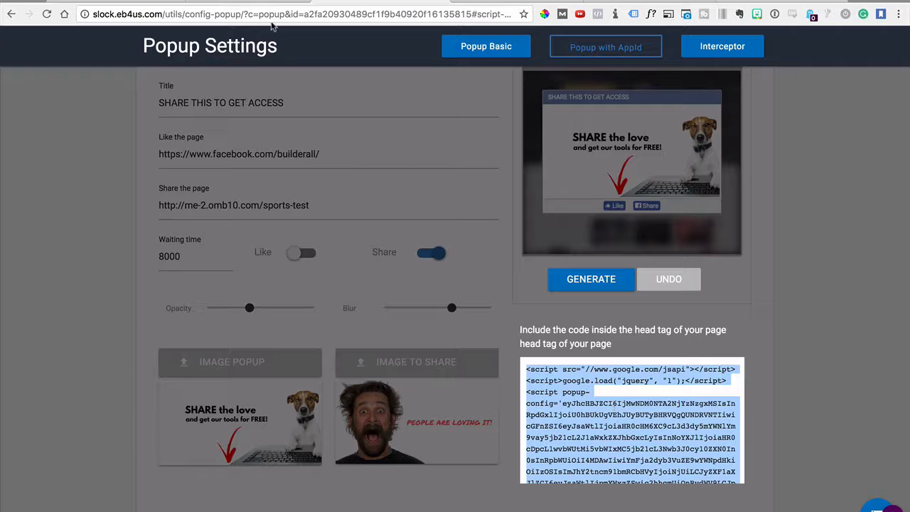
- Edit the sports-test site in Builderall and open the Settings and SEO of the Sports Agency layout's Home page
click(234, 3)
click(129, 3)
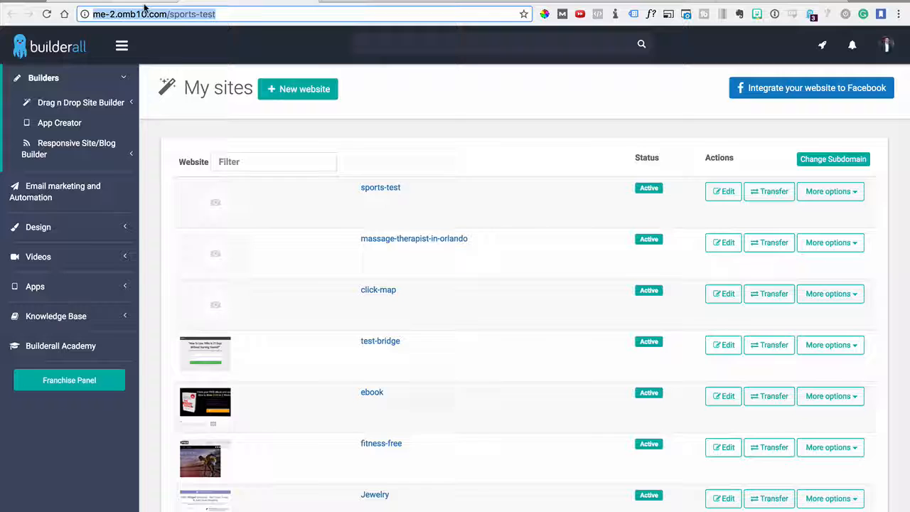
click(719, 194)
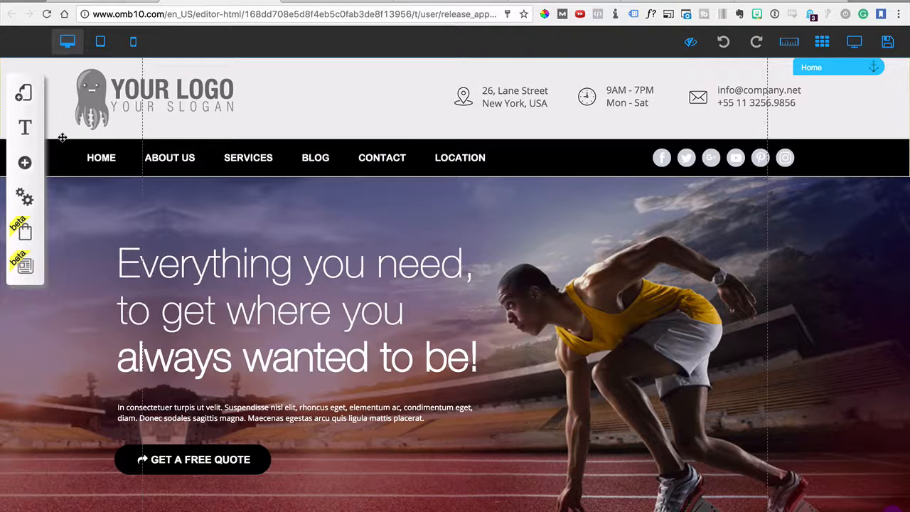
click(24, 96)
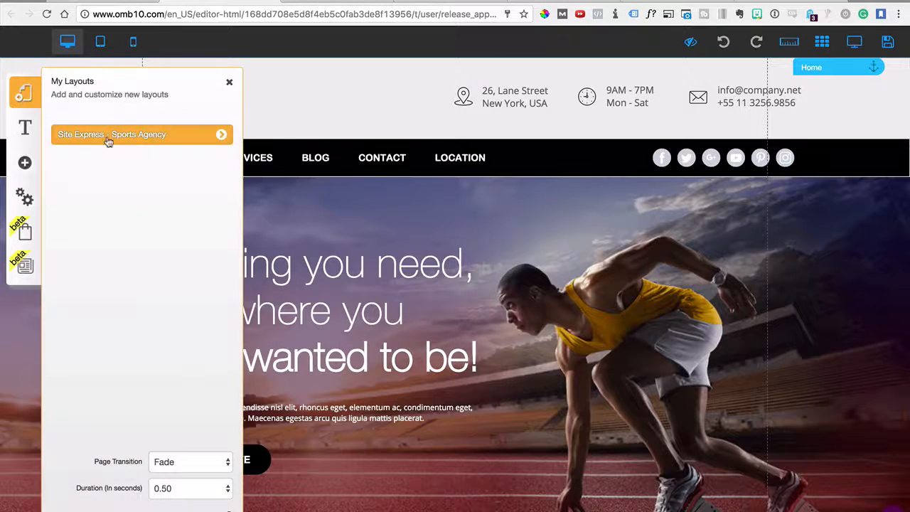
click(221, 143)
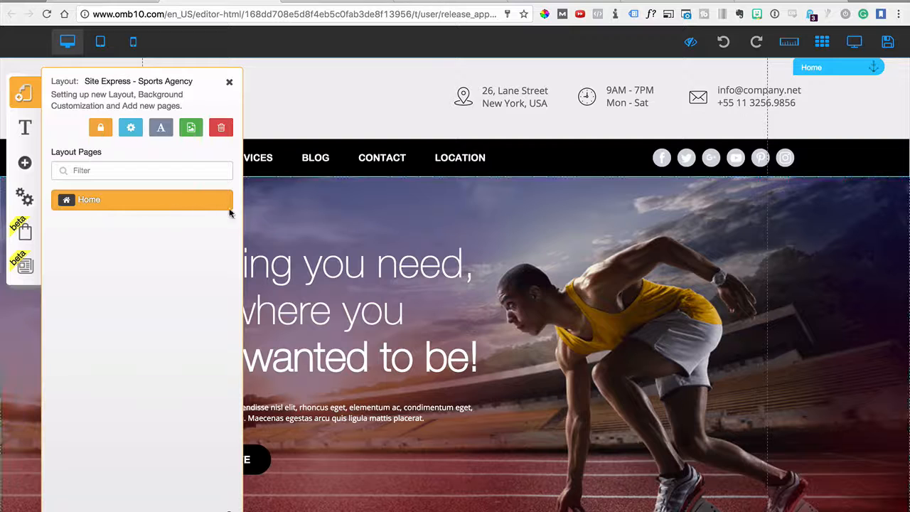
click(220, 204)
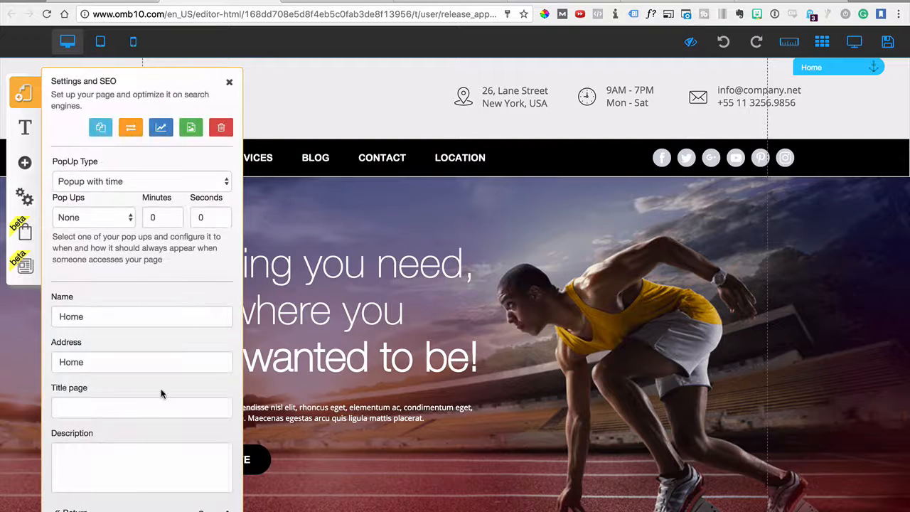
- Paste the copied popup code into the Home page's Page Head Scripts, then save the page settings and the site changes
scroll(118, 427, down, 3)
scroll(113, 445, down, 4)
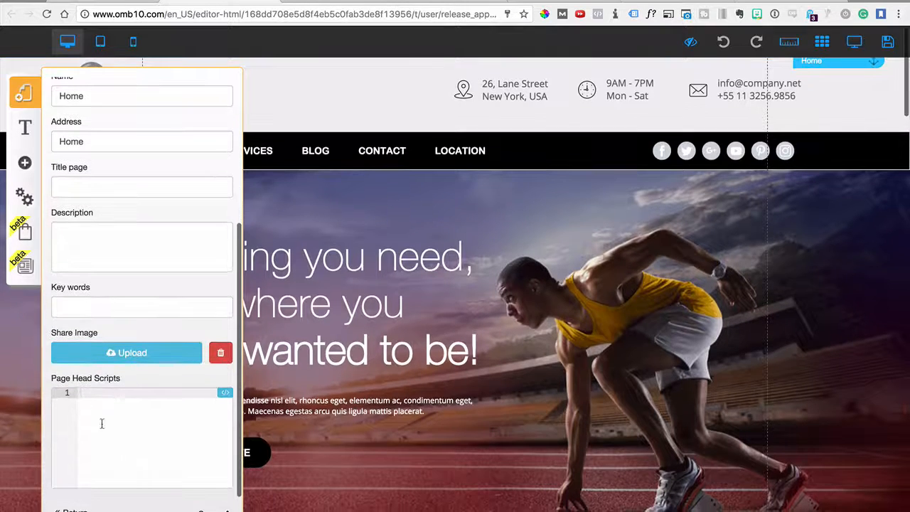
click(145, 429)
key(ctrl+v)
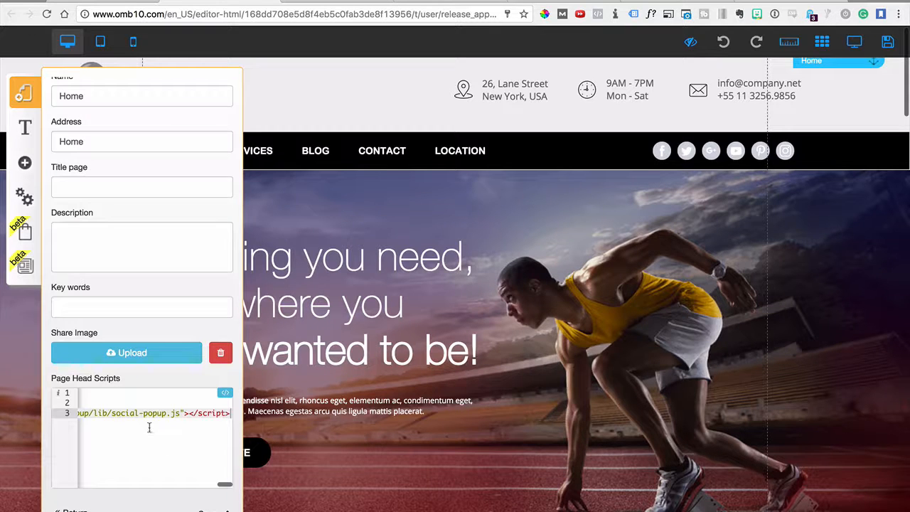
click(227, 510)
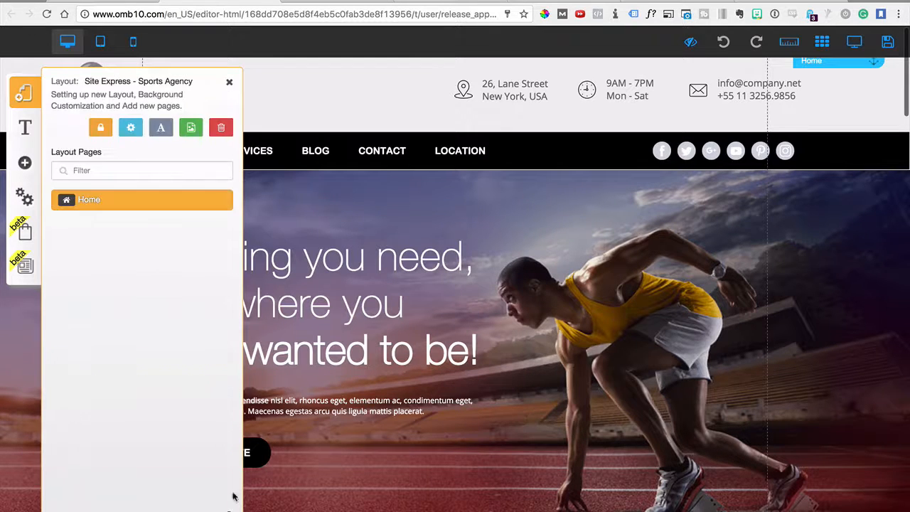
click(887, 44)
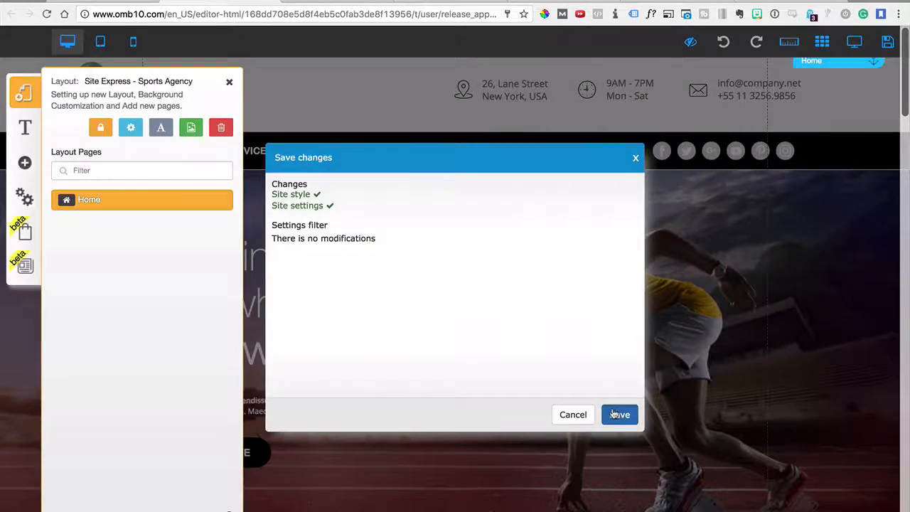
click(614, 415)
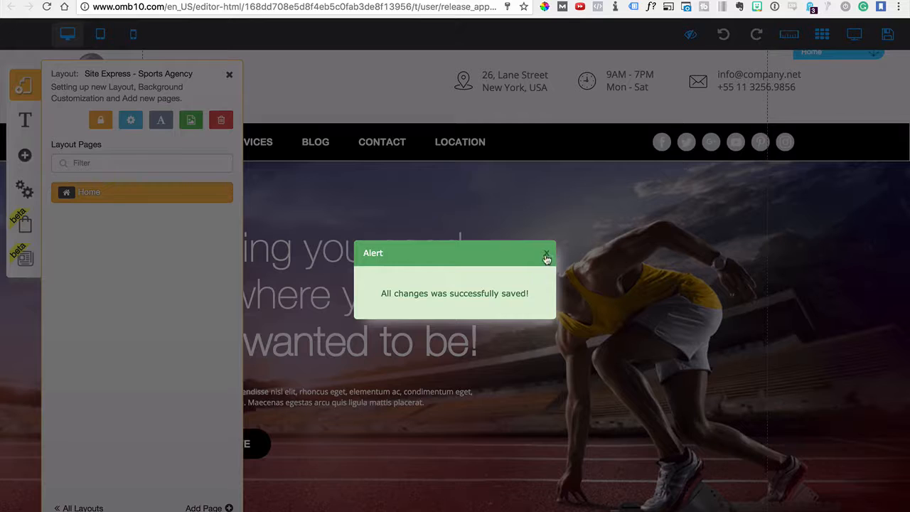
click(546, 254)
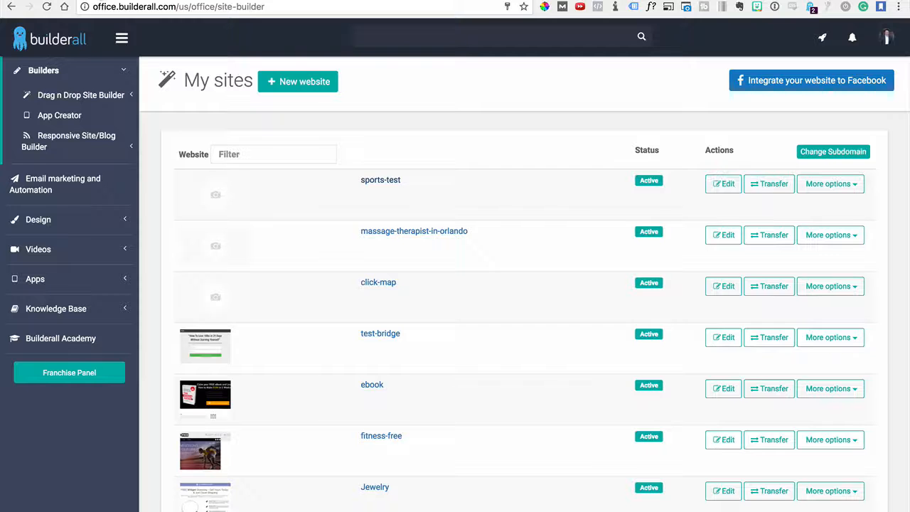
- Open the live sports-test page and examine the share popup and how the page content behind it is locked
click(373, 185)
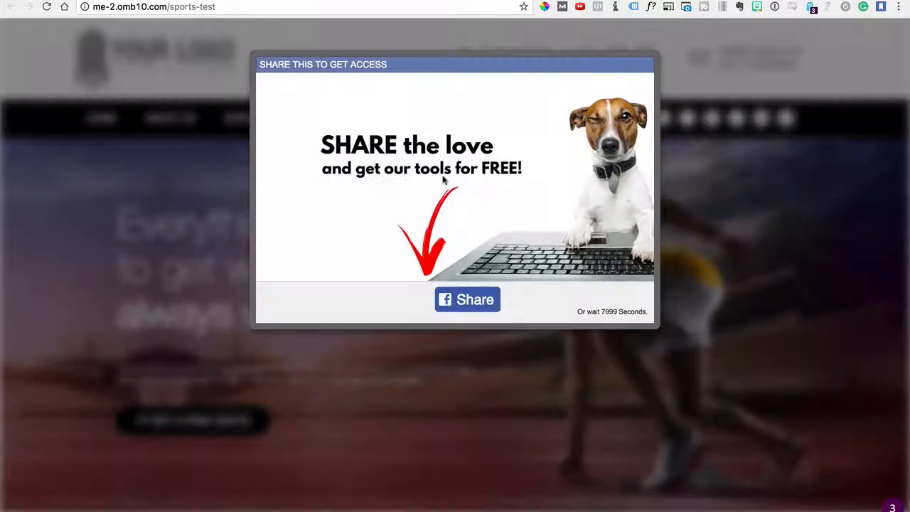
scroll(374, 173, down, 1)
scroll(377, 175, up, 1)
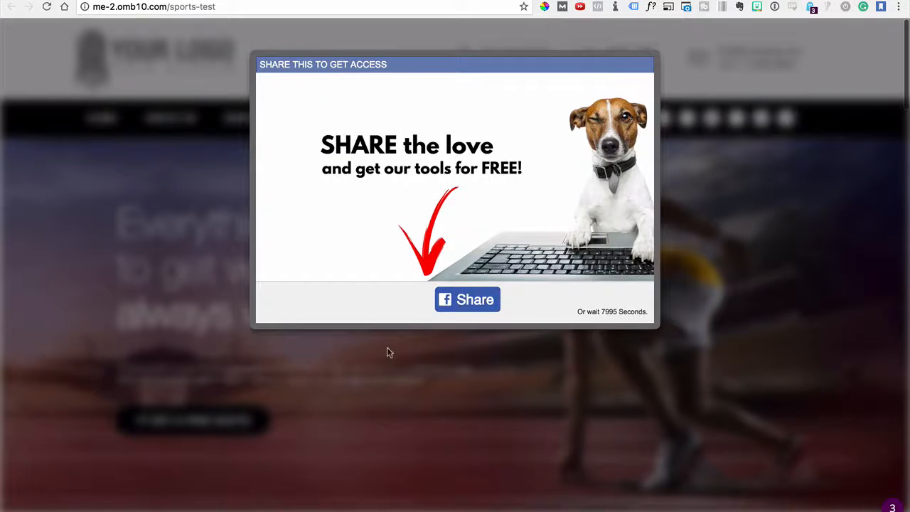
scroll(189, 324, down, 10)
scroll(189, 323, down, 8)
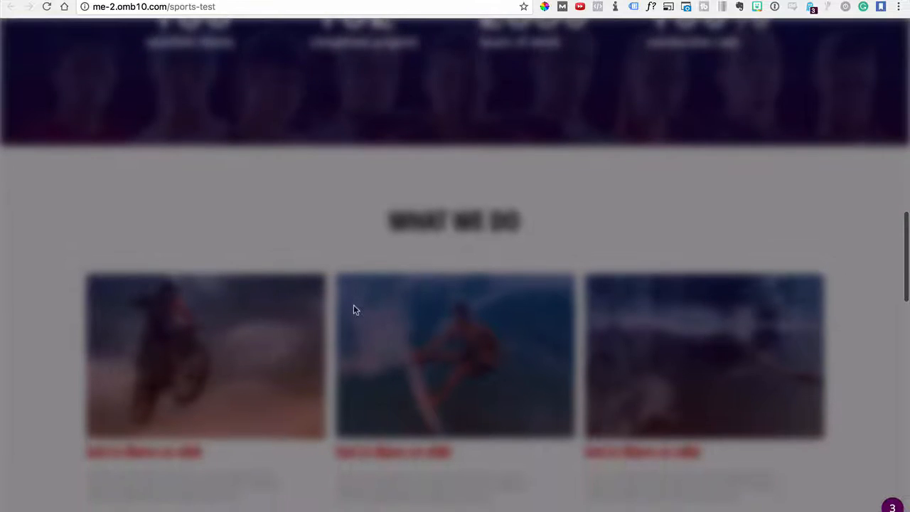
scroll(353, 304, down, 5)
scroll(353, 313, up, 2)
scroll(354, 319, up, 20)
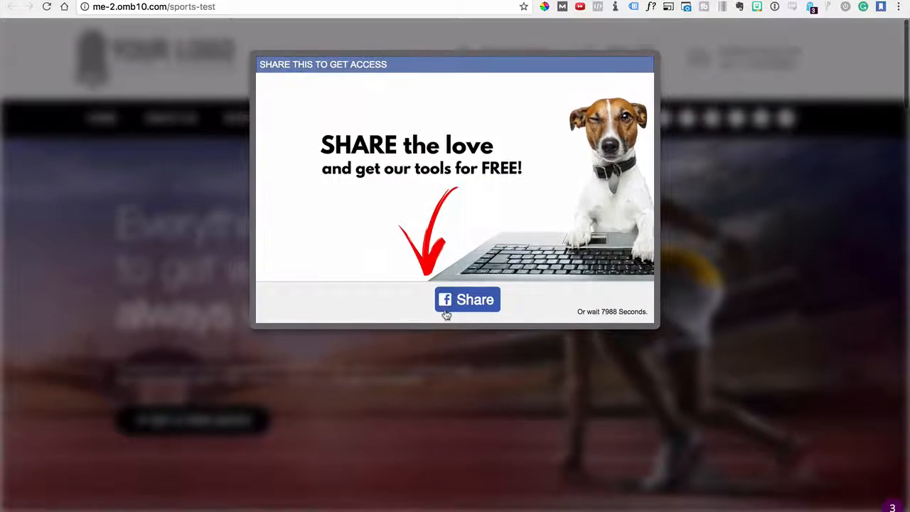